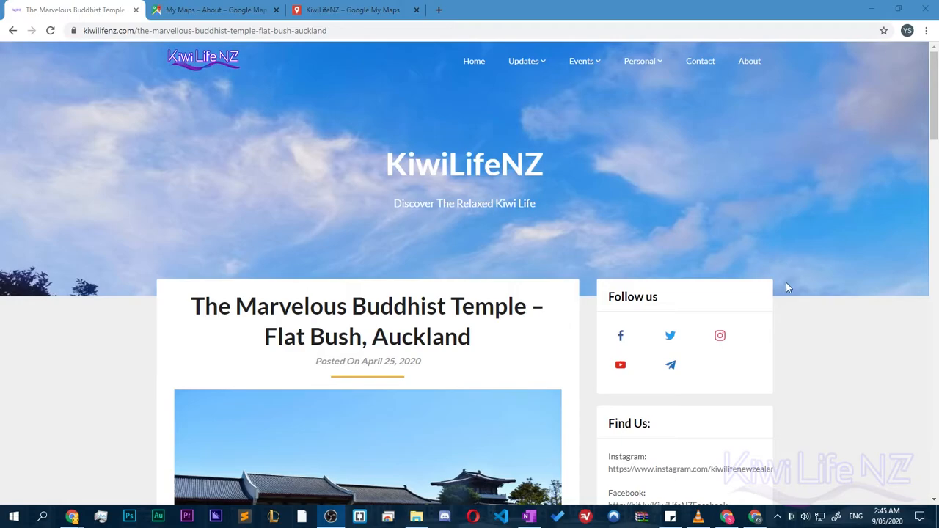
Examine the embedded places map near the end of the Buddhist temple blog post.
{"action": "scroll", "coordinate": [781, 288], "scroll_direction": "down", "scroll_amount": 20}
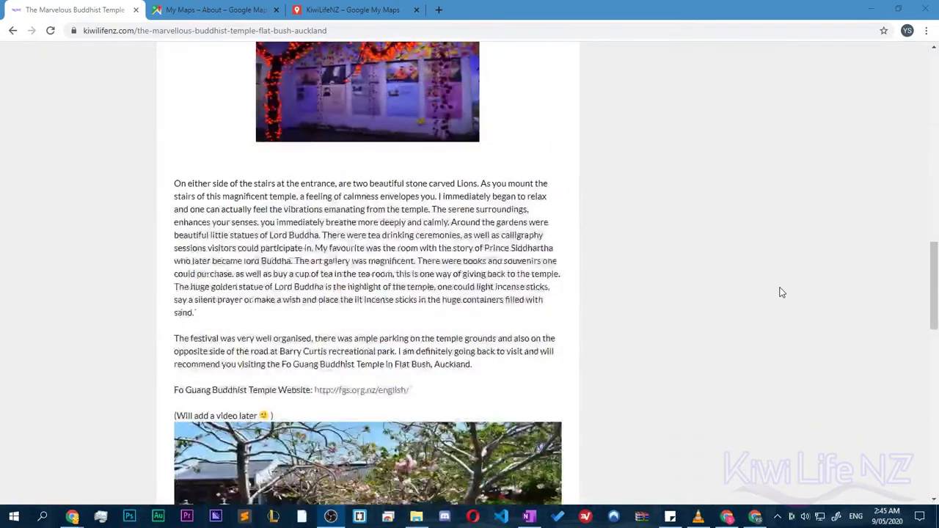
{"action": "scroll", "coordinate": [782, 293], "scroll_direction": "down", "scroll_amount": 3}
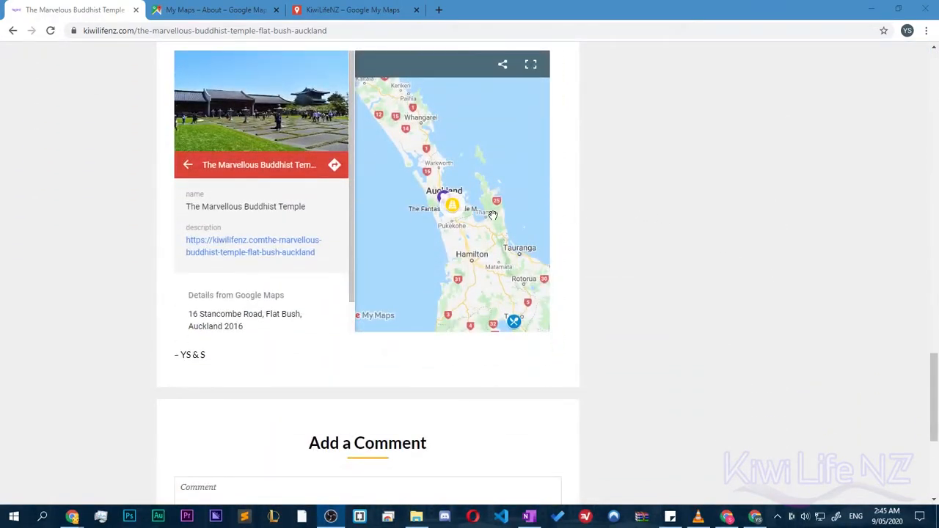
{"action": "left_click", "coordinate": [445, 204]}
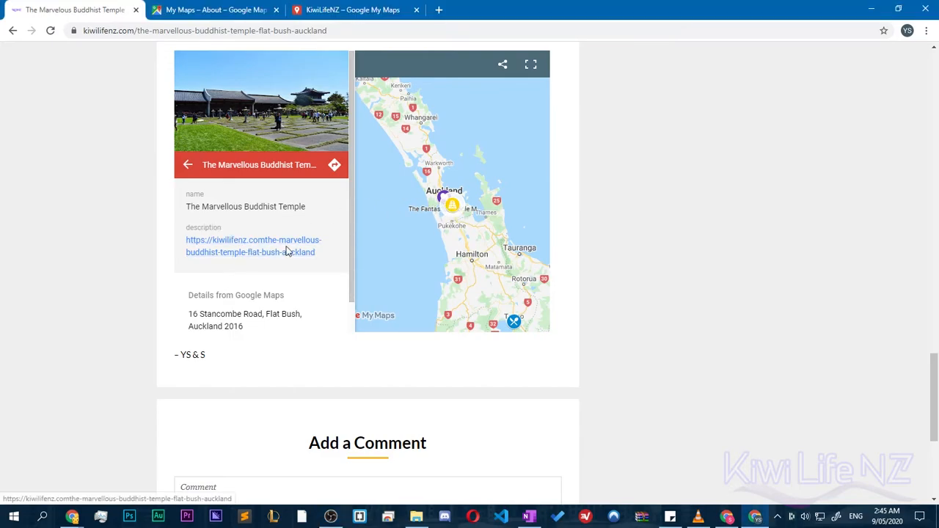
{"action": "left_click", "coordinate": [514, 324]}
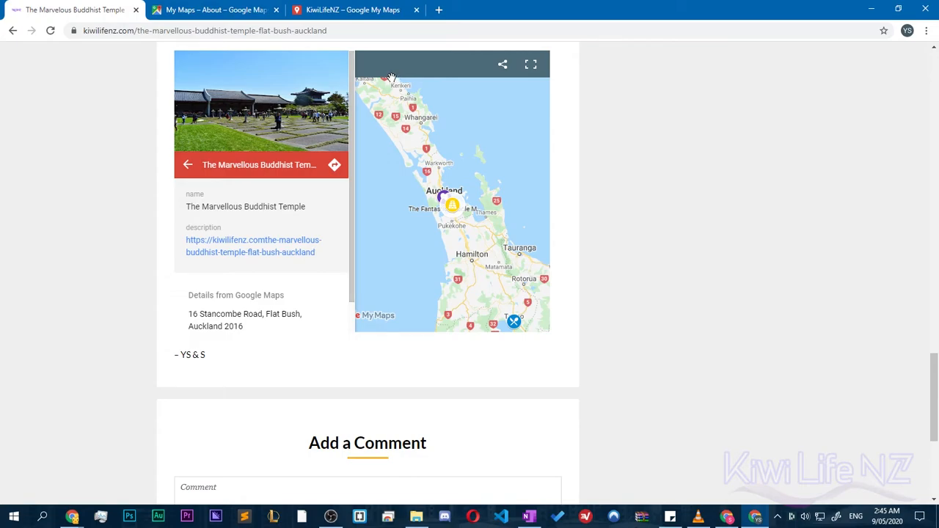
Switch to the Google My Maps site and create a new map.
{"action": "left_click", "coordinate": [354, 10]}
{"action": "left_click", "coordinate": [258, 9]}
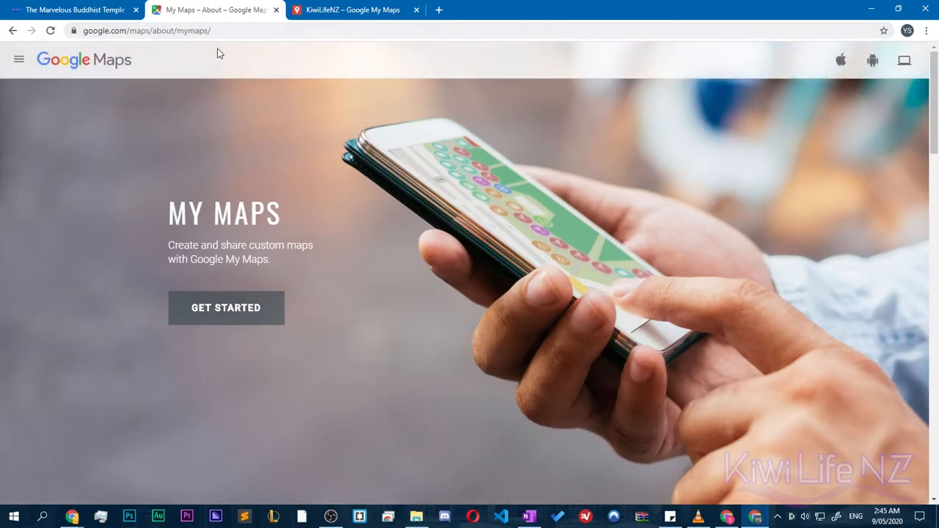
{"action": "left_click", "coordinate": [261, 325]}
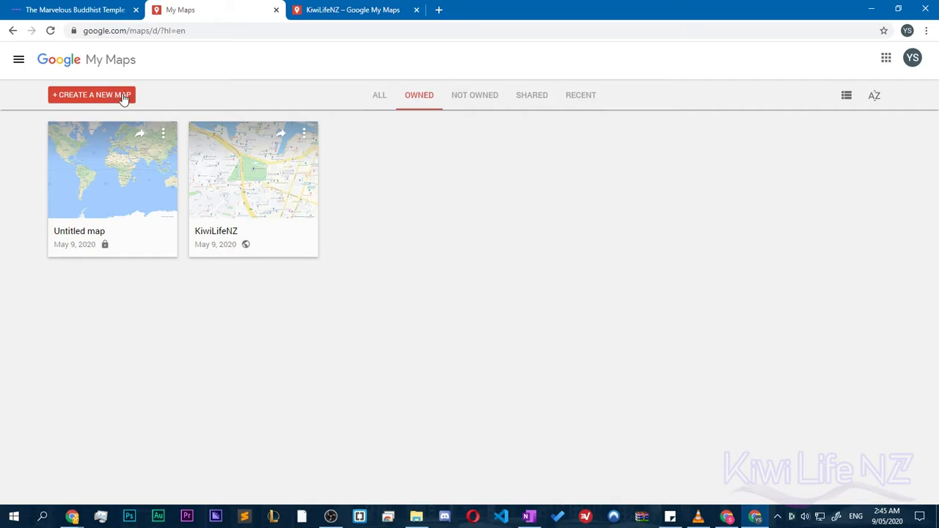
{"action": "left_click", "coordinate": [912, 58]}
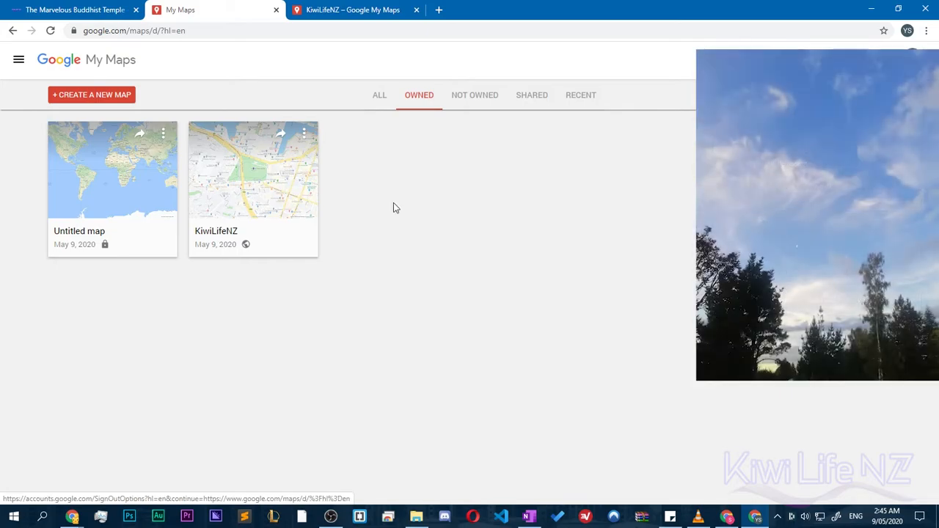
{"action": "left_click", "coordinate": [91, 96]}
{"action": "left_click", "coordinate": [91, 96]}
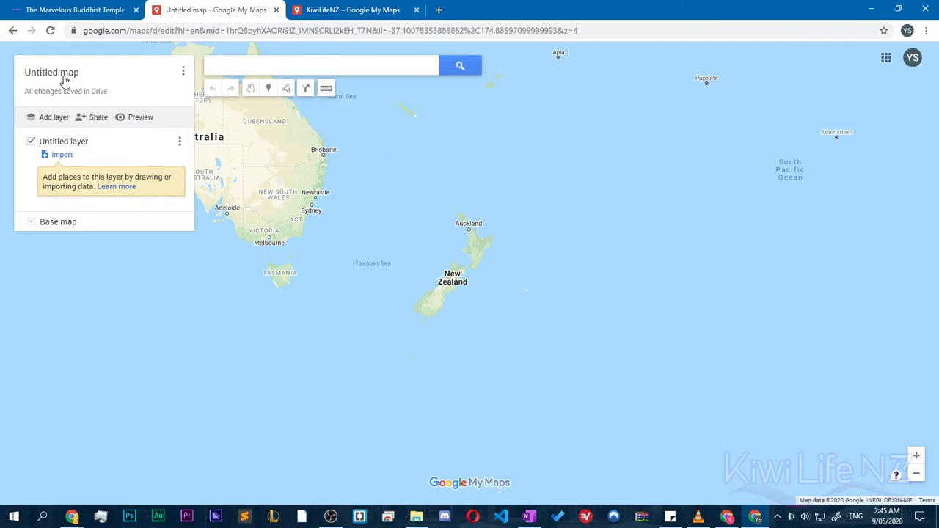
{"action": "left_click", "coordinate": [63, 77]}
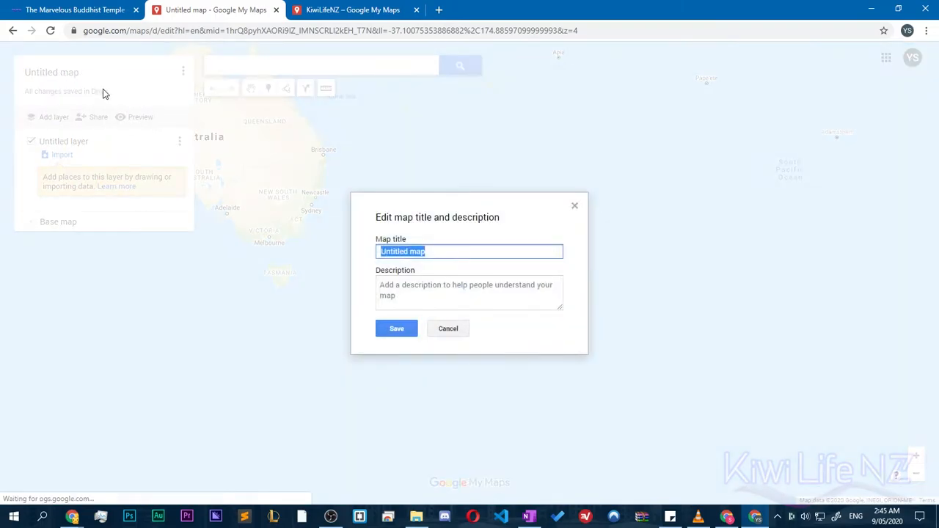
{"action": "type", "text": "Kiwilifenz map"}
{"action": "left_click", "coordinate": [420, 292]}
{"action": "left_click", "coordinate": [74, 9]}
{"action": "left_click_drag", "start_coordinate": [84, 30], "coordinate": [146, 30]}
{"action": "key", "text": "ctrl+c"}
{"action": "left_click", "coordinate": [212, 10]}
{"action": "key", "text": "ctrl+v"}
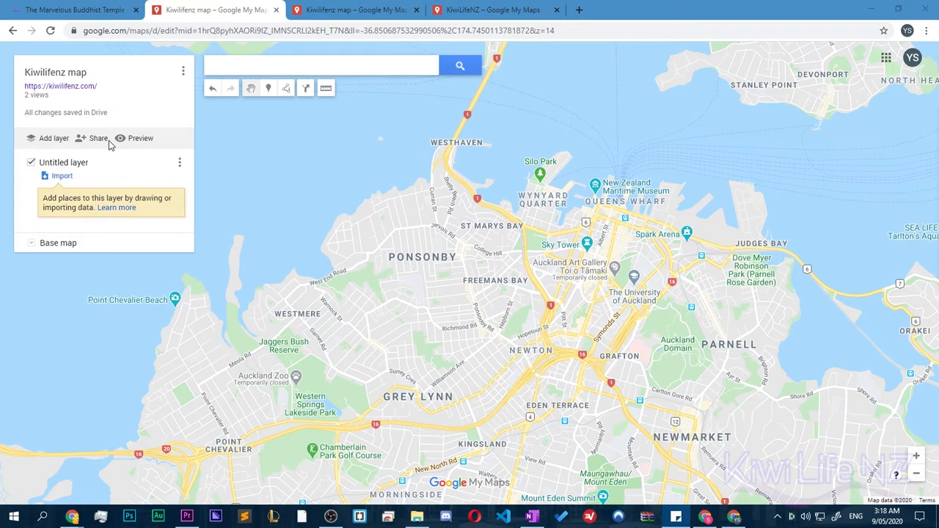
Rename the untitled layer as Taupo.
{"action": "left_click", "coordinate": [70, 166]}
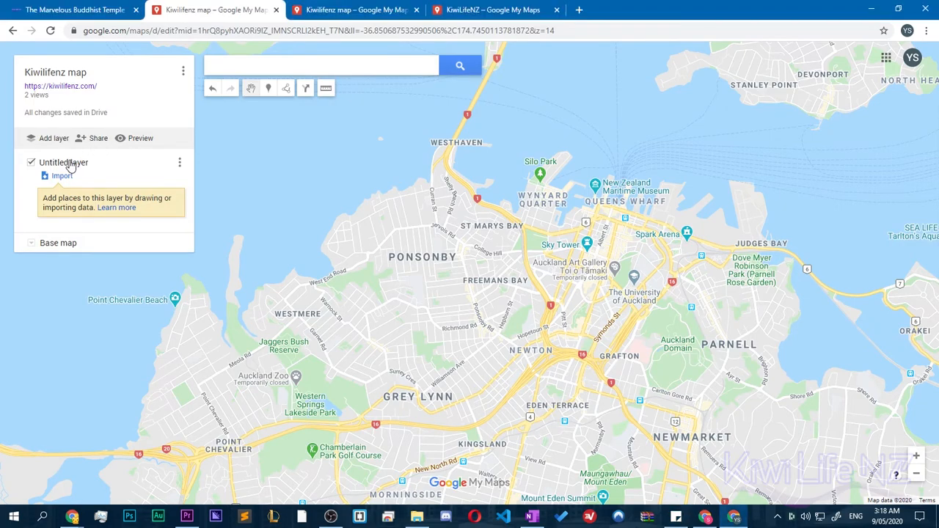
{"action": "key", "text": "alt+Tab"}
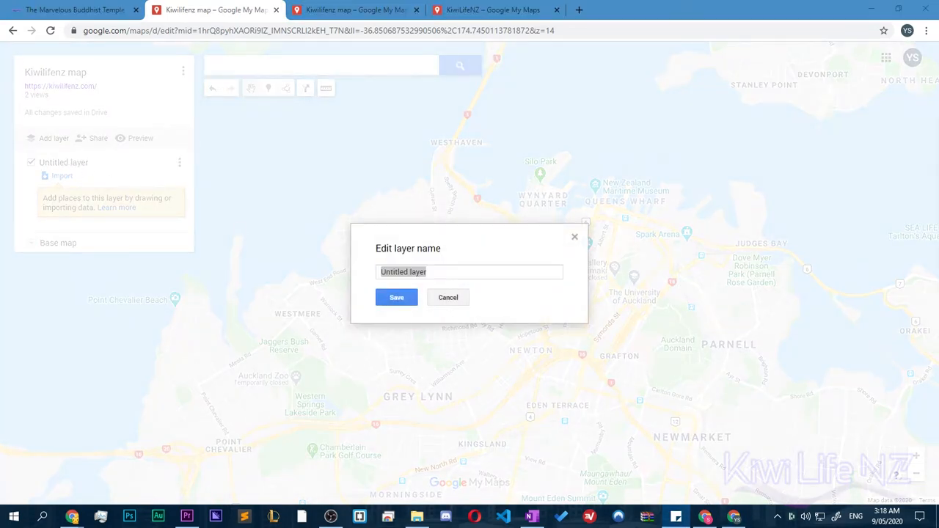
{"action": "key", "text": "alt+Tab"}
{"action": "right_click", "coordinate": [430, 271]}
{"action": "left_click", "coordinate": [443, 304]}
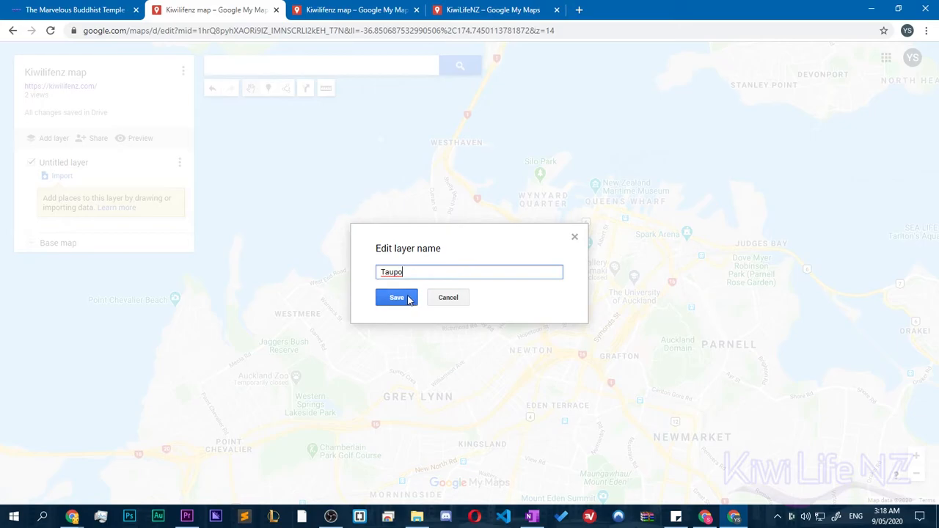
{"action": "left_click", "coordinate": [408, 300]}
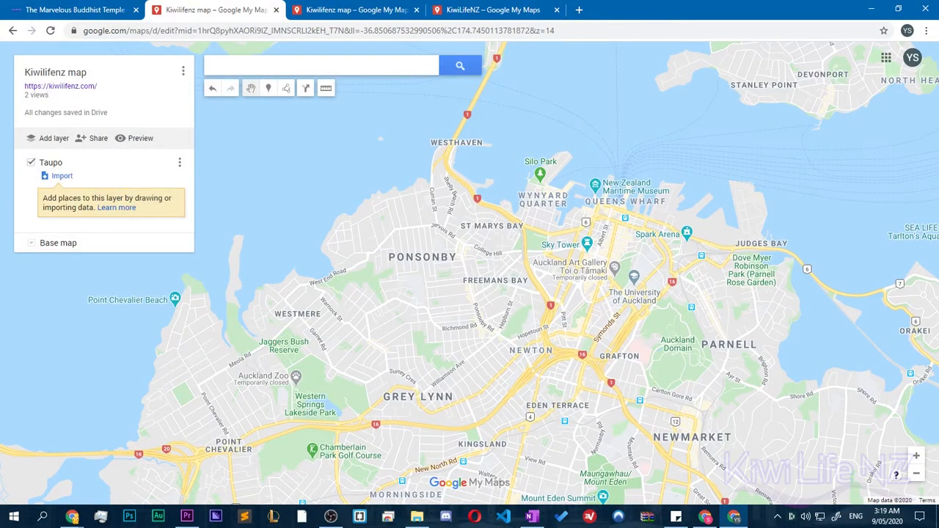
Search for the kebab shop's street address in Taupo and add the found place to the Taupo layer.
{"action": "key", "text": "alt+Tab"}
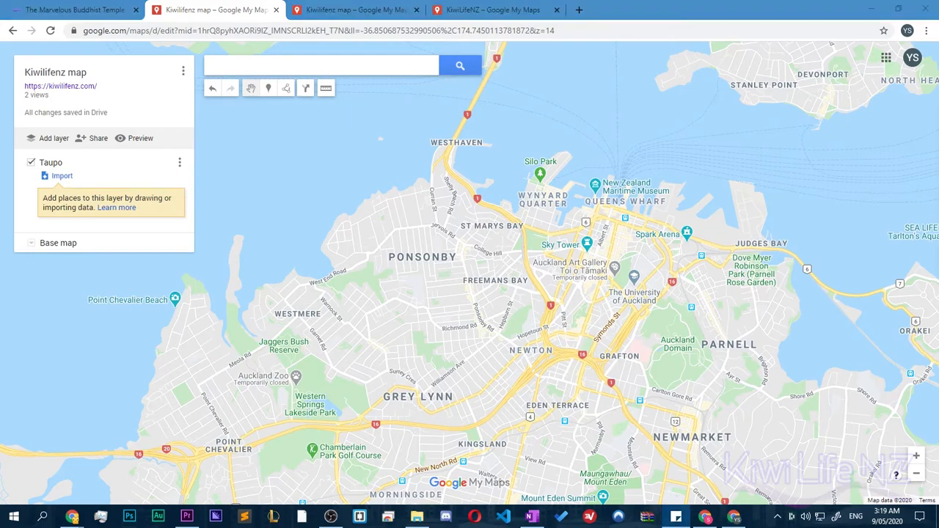
{"action": "right_click", "coordinate": [344, 63]}
{"action": "left_click", "coordinate": [382, 133]}
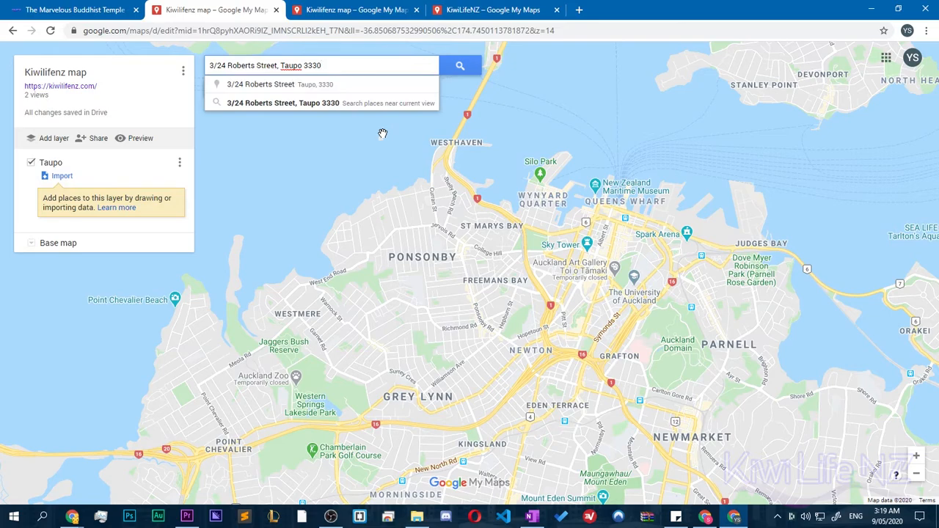
{"action": "left_click", "coordinate": [458, 69]}
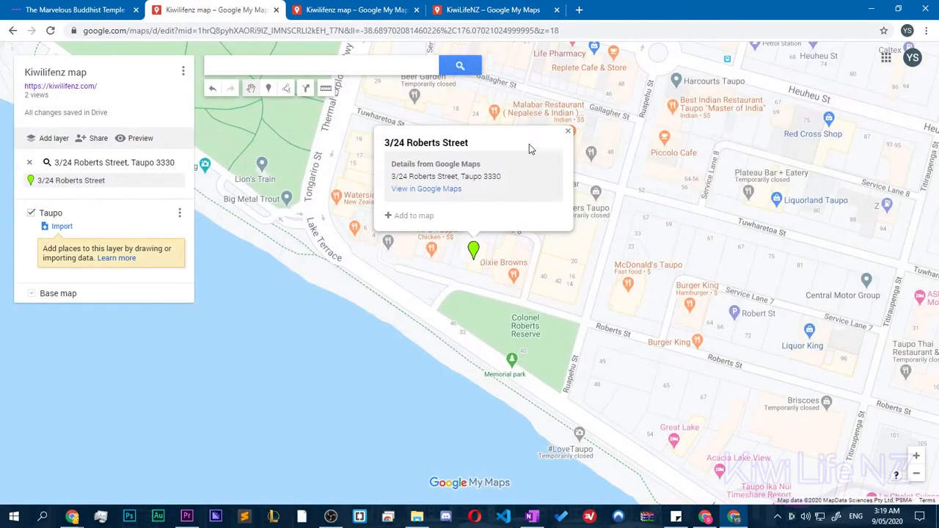
{"action": "left_click", "coordinate": [414, 216]}
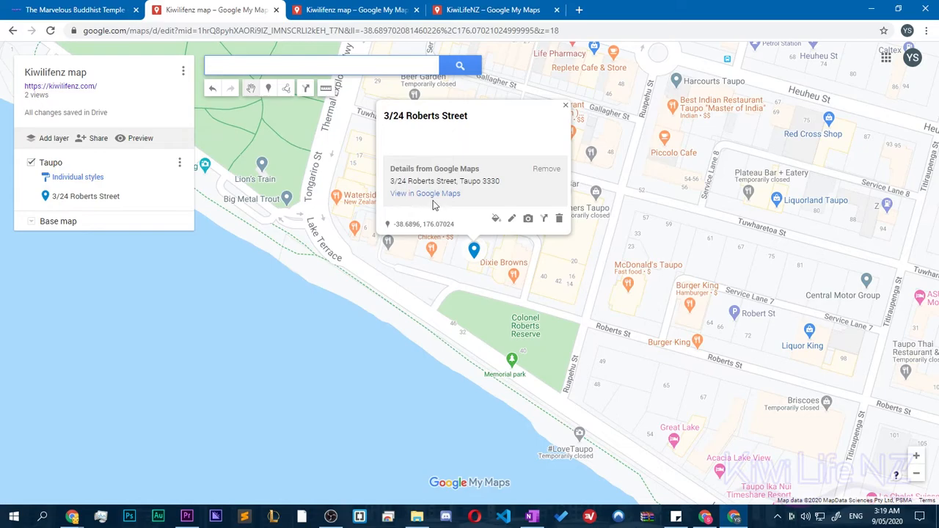
Rename the new place marker in the Taupo layer as "The kebab place" and save it.
{"action": "left_click", "coordinate": [511, 218]}
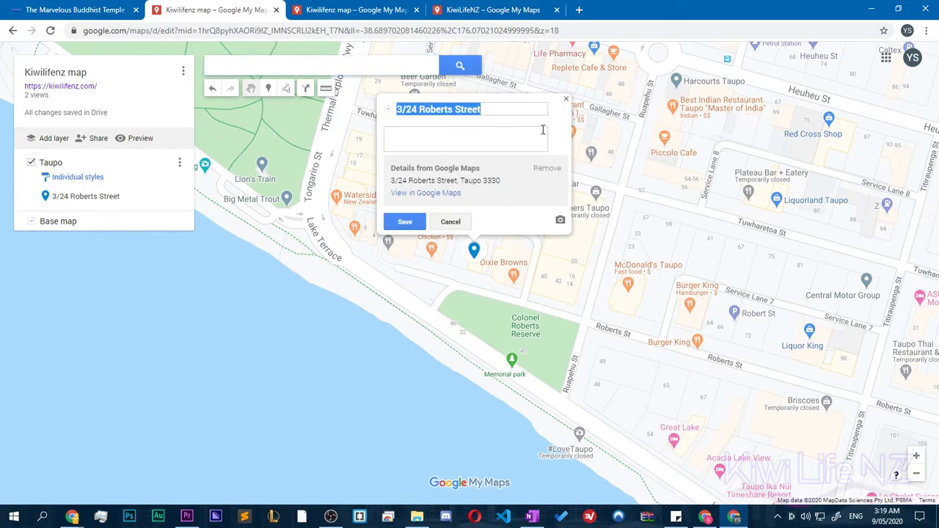
{"action": "key", "text": "alt+Tab"}
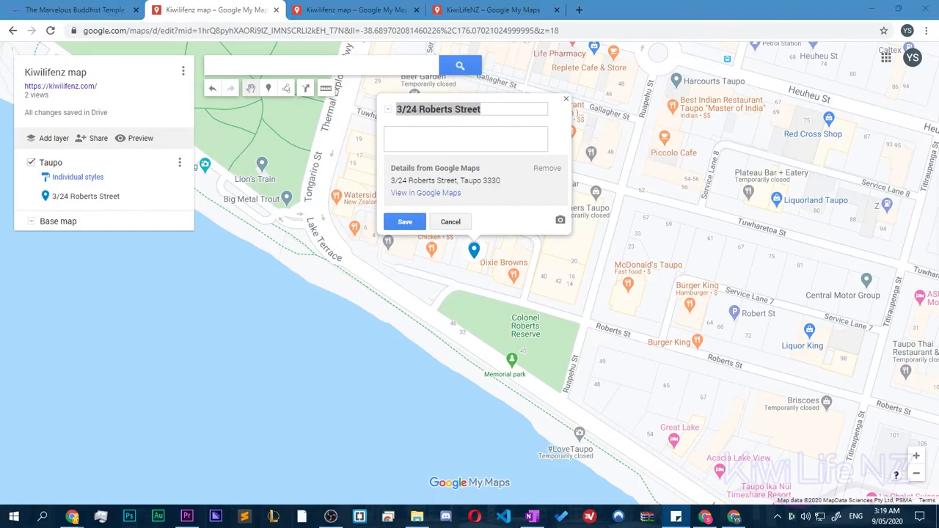
{"action": "key", "text": "alt+Tab"}
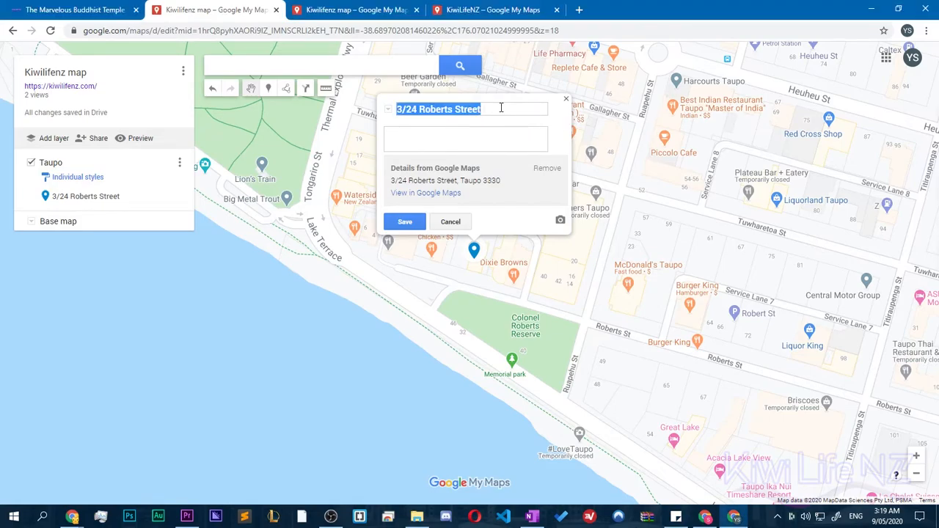
{"action": "right_click", "coordinate": [503, 107]}
{"action": "left_click", "coordinate": [538, 145]}
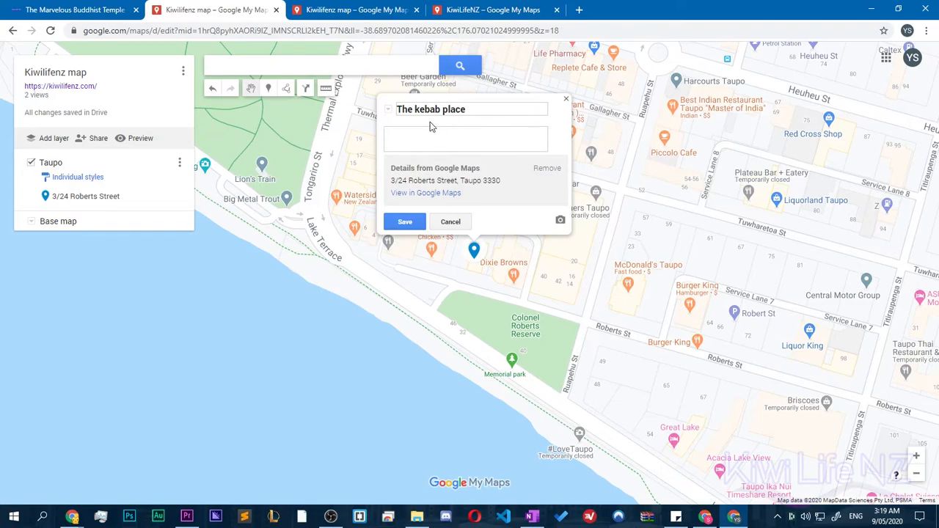
{"action": "left_click", "coordinate": [389, 109]}
{"action": "left_click", "coordinate": [511, 135]}
{"action": "left_click", "coordinate": [389, 110]}
{"action": "left_click", "coordinate": [417, 142]}
{"action": "left_click", "coordinate": [389, 110]}
{"action": "left_click", "coordinate": [403, 126]}
{"action": "left_click", "coordinate": [424, 223]}
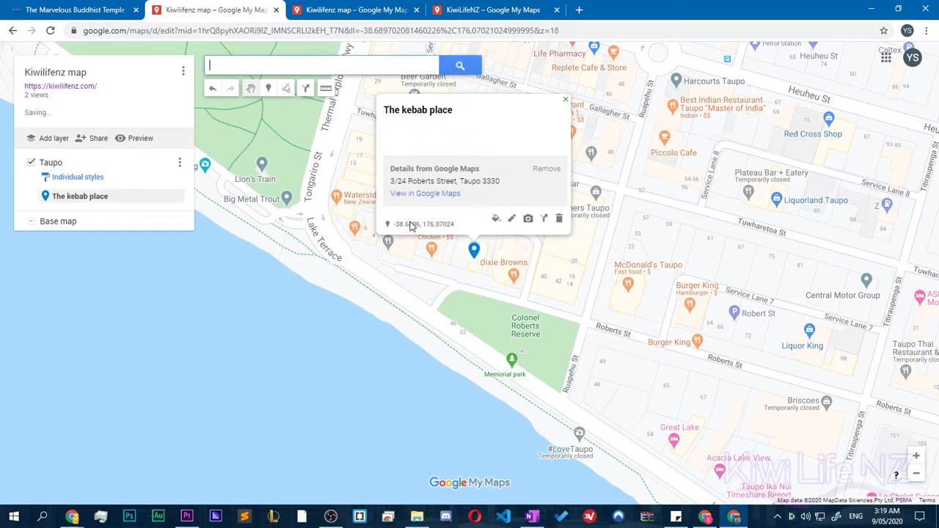
Add the image 555 from the Kebiyiaya folder to The kebab place marker and save the change.
{"action": "left_click", "coordinate": [528, 219]}
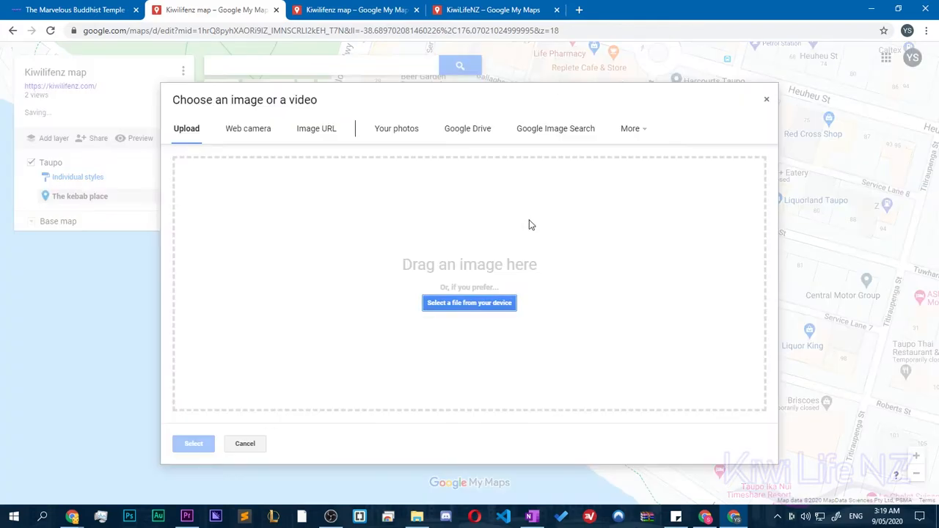
{"action": "left_click", "coordinate": [491, 303]}
{"action": "left_click", "coordinate": [334, 94]}
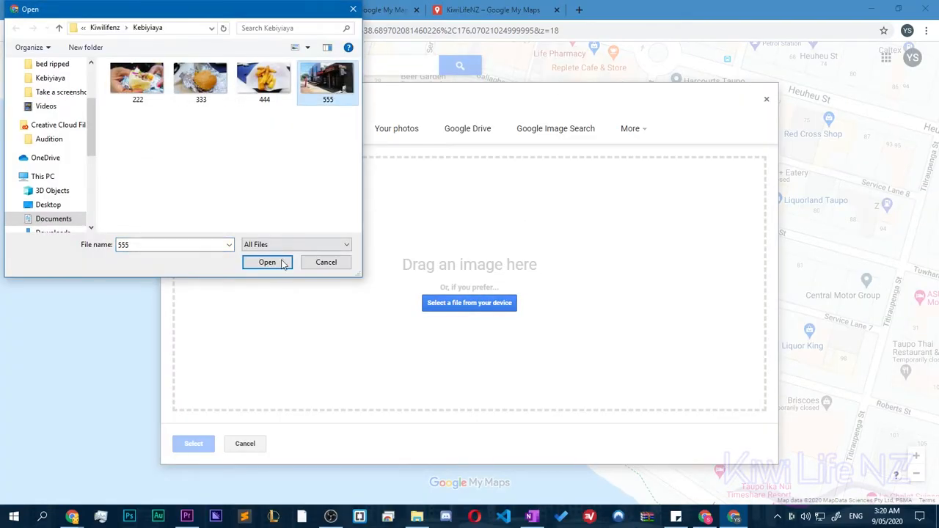
{"action": "left_click", "coordinate": [286, 263]}
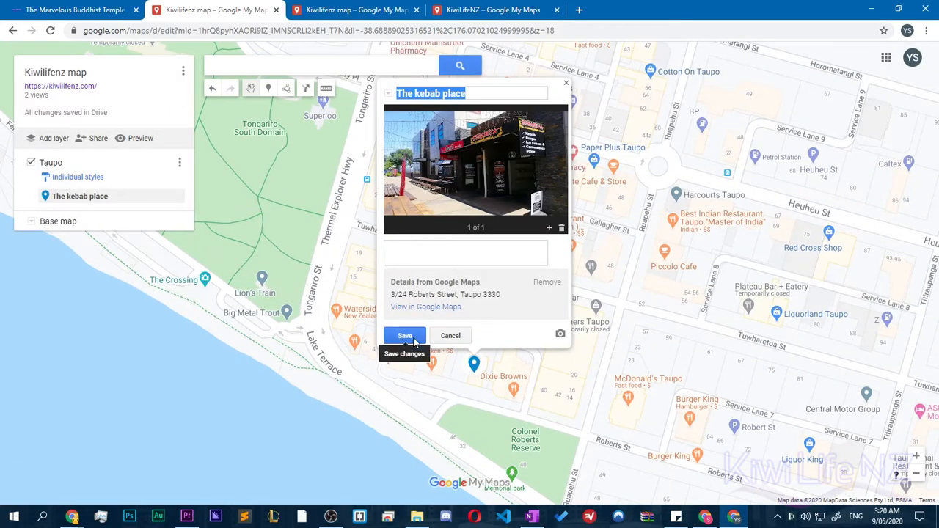
{"action": "left_click", "coordinate": [402, 336]}
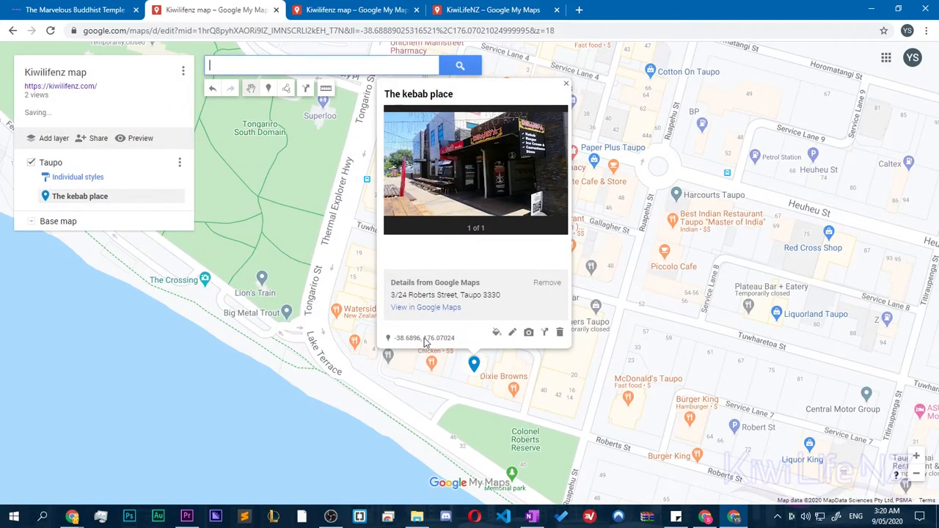
Style The kebab place marker in yellow with the fork-and-knife restaurant icon and close its details.
{"action": "left_click", "coordinate": [498, 342]}
{"action": "left_click", "coordinate": [498, 334]}
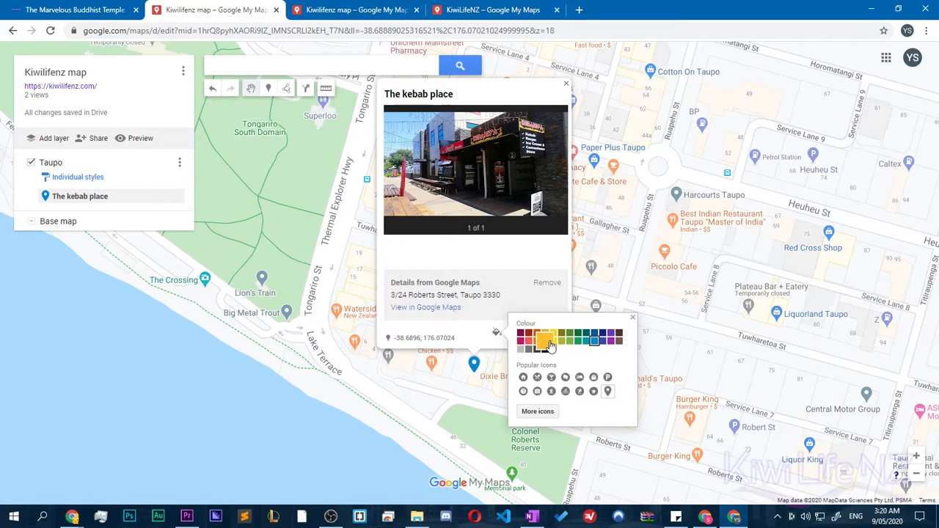
{"action": "left_click", "coordinate": [553, 340]}
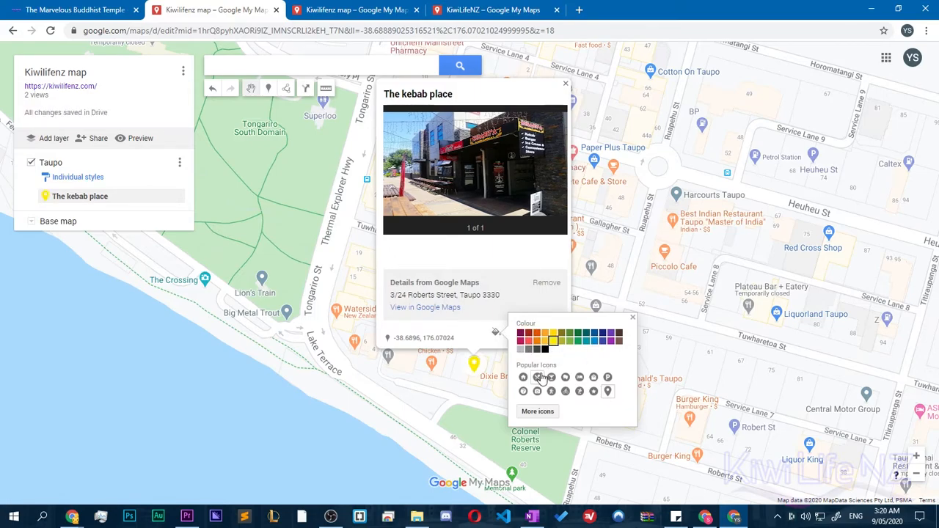
{"action": "left_click", "coordinate": [539, 377]}
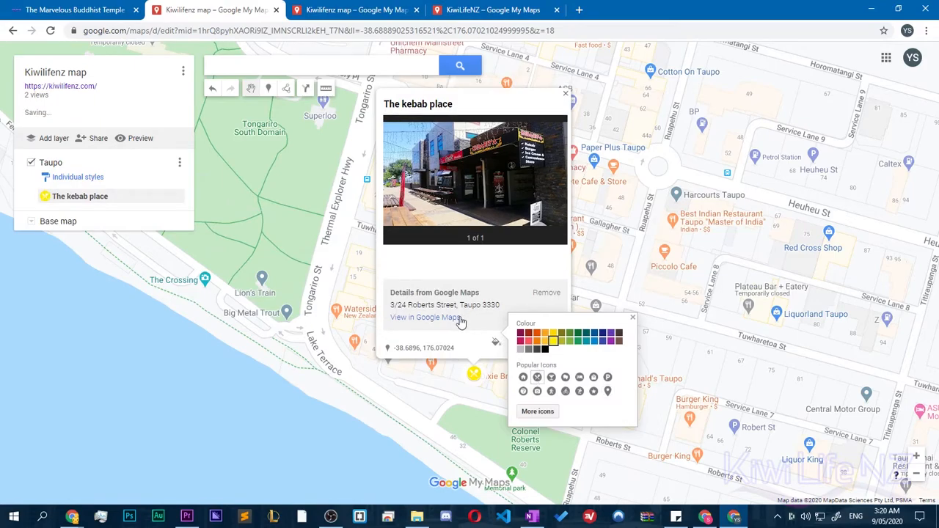
{"action": "left_click", "coordinate": [473, 345]}
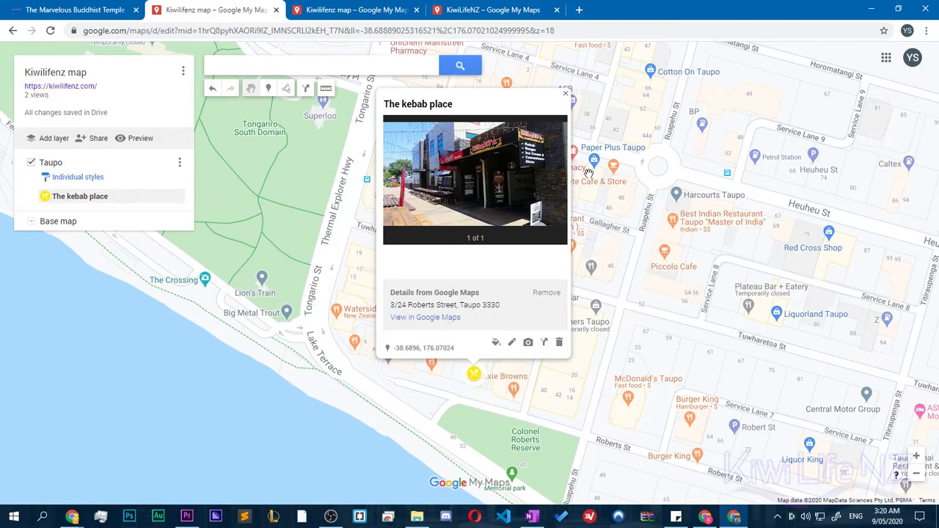
{"action": "left_click", "coordinate": [616, 130]}
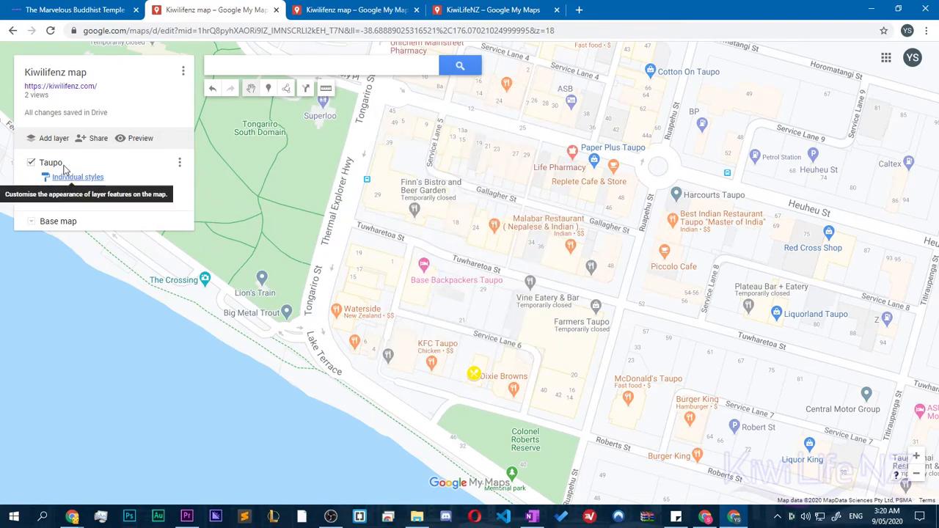
Add a new layer to the map and name it "Auckland".
{"action": "left_click", "coordinate": [56, 143]}
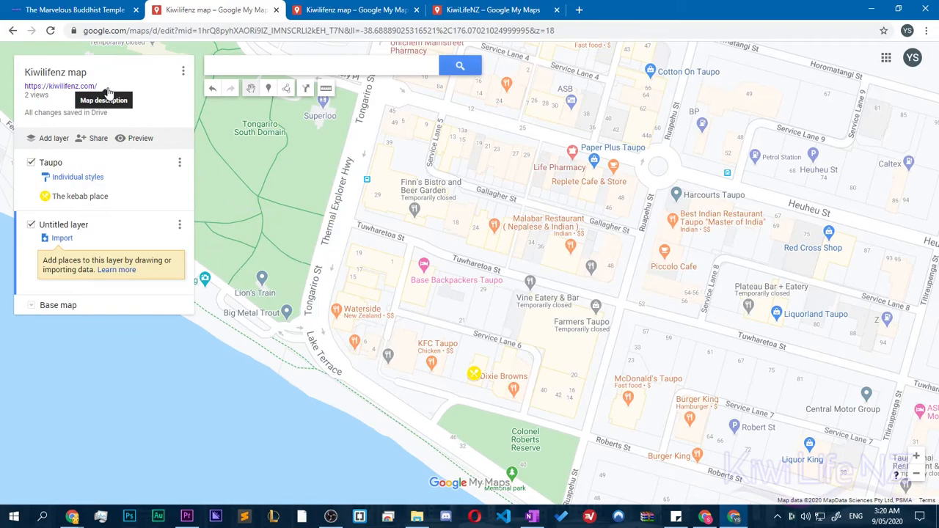
{"action": "left_click", "coordinate": [84, 226]}
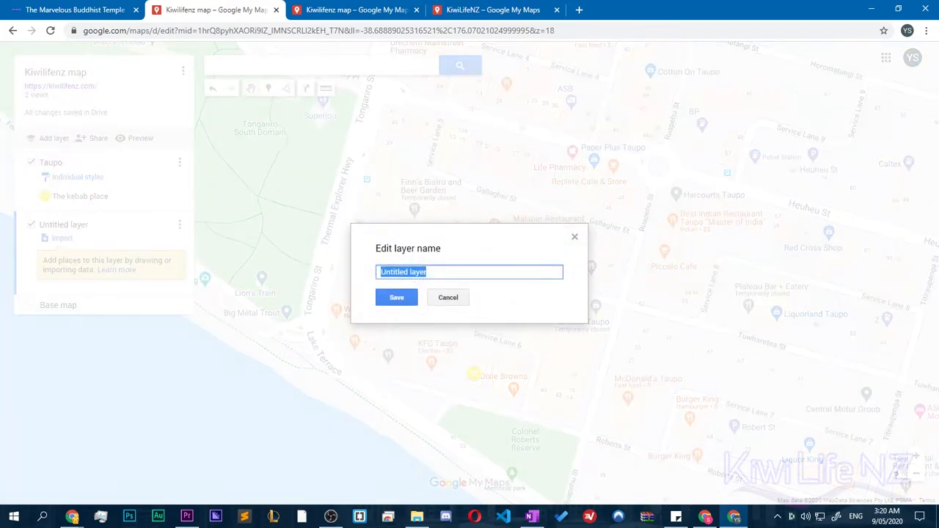
{"action": "key", "text": "alt+Tab"}
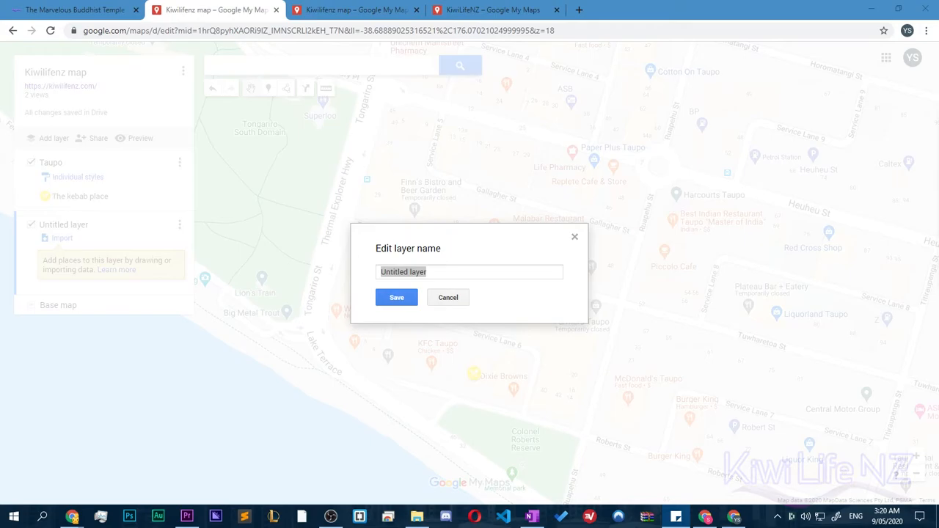
{"action": "triple_click", "coordinate": [453, 277]}
{"action": "right_click", "coordinate": [456, 278]}
{"action": "left_click", "coordinate": [477, 315]}
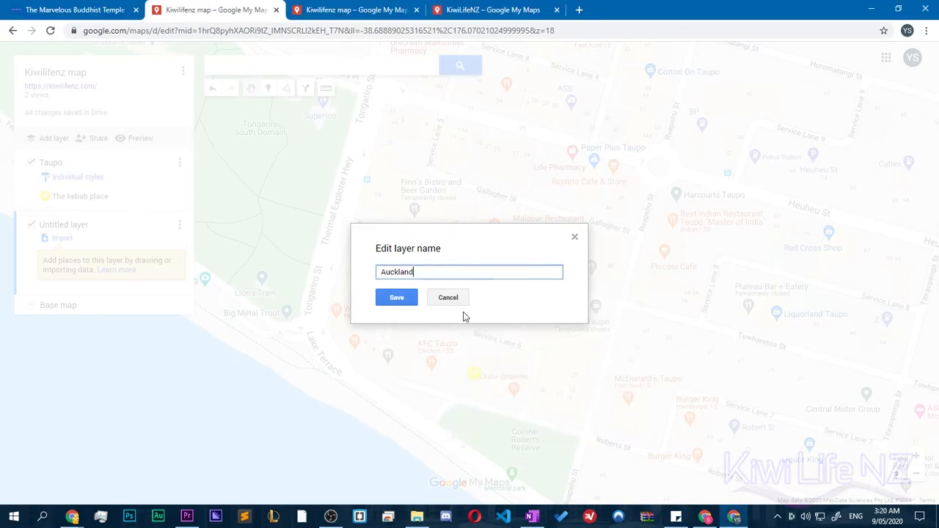
{"action": "left_click", "coordinate": [397, 299]}
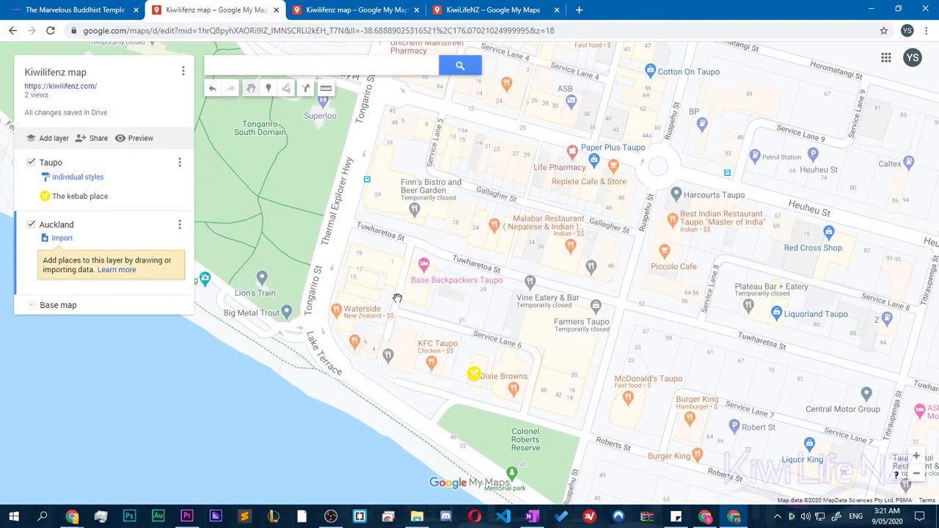
Find the Sky Tower in central Auckland on the map and add it to the Auckland layer.
{"action": "scroll", "coordinate": [397, 299], "scroll_direction": "down", "scroll_amount": 5}
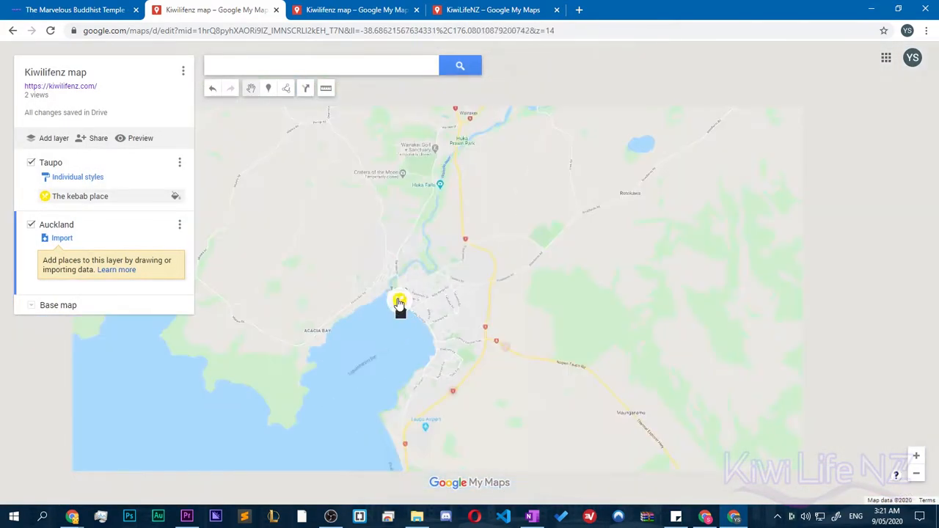
{"action": "scroll", "coordinate": [398, 303], "scroll_direction": "down", "scroll_amount": 2}
{"action": "scroll", "coordinate": [399, 305], "scroll_direction": "down", "scroll_amount": 4}
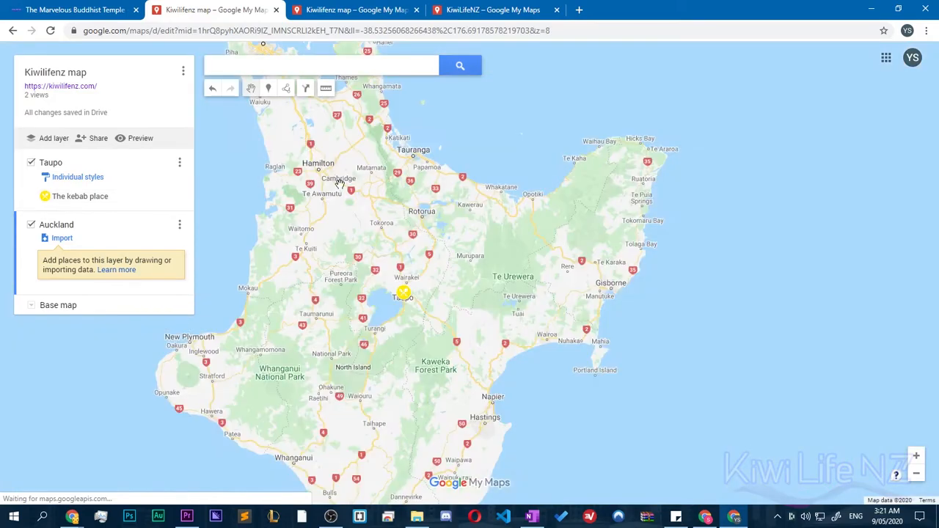
{"action": "left_click_drag", "start_coordinate": [339, 184], "coordinate": [488, 447]}
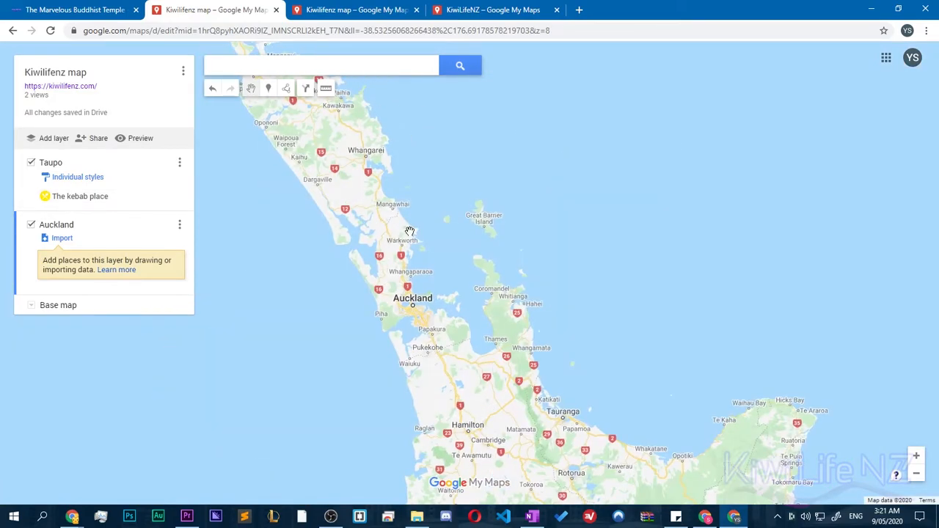
{"action": "scroll", "coordinate": [411, 301], "scroll_direction": "up", "scroll_amount": 7}
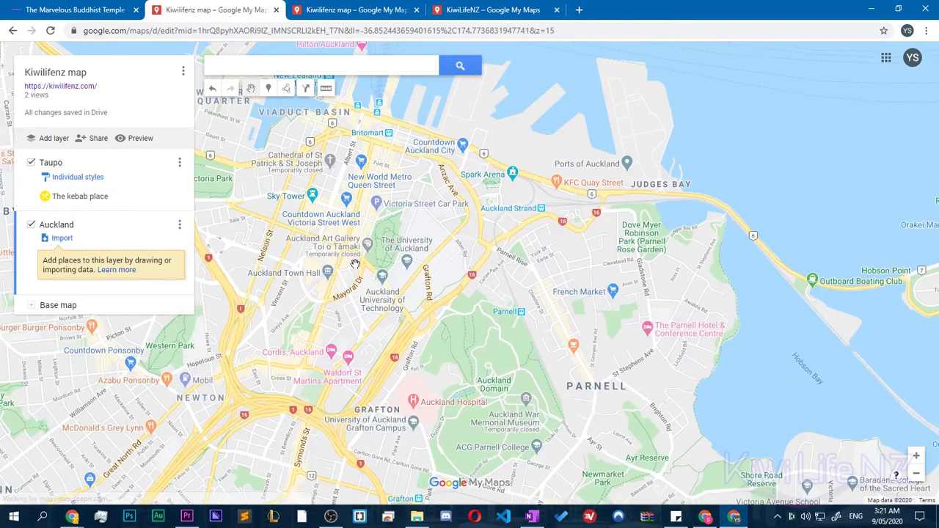
{"action": "left_click_drag", "start_coordinate": [355, 264], "coordinate": [426, 298]}
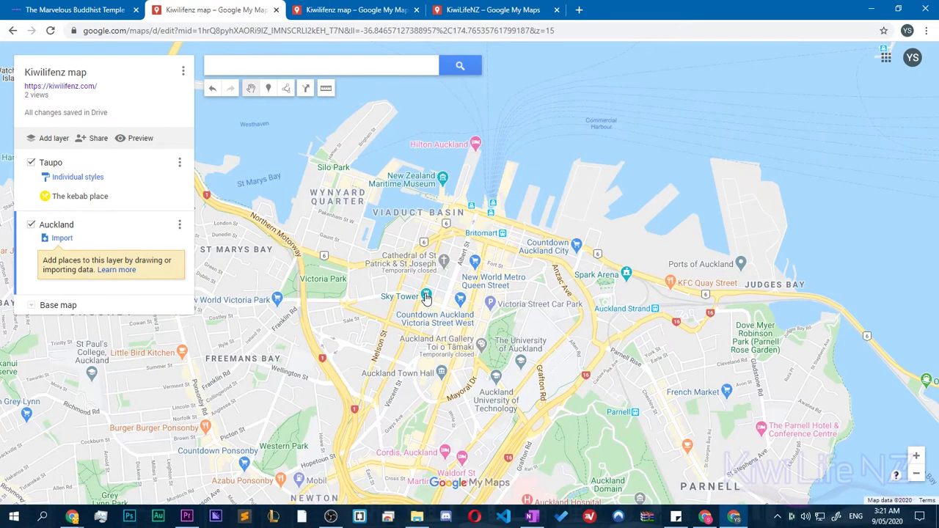
{"action": "left_click", "coordinate": [427, 295]}
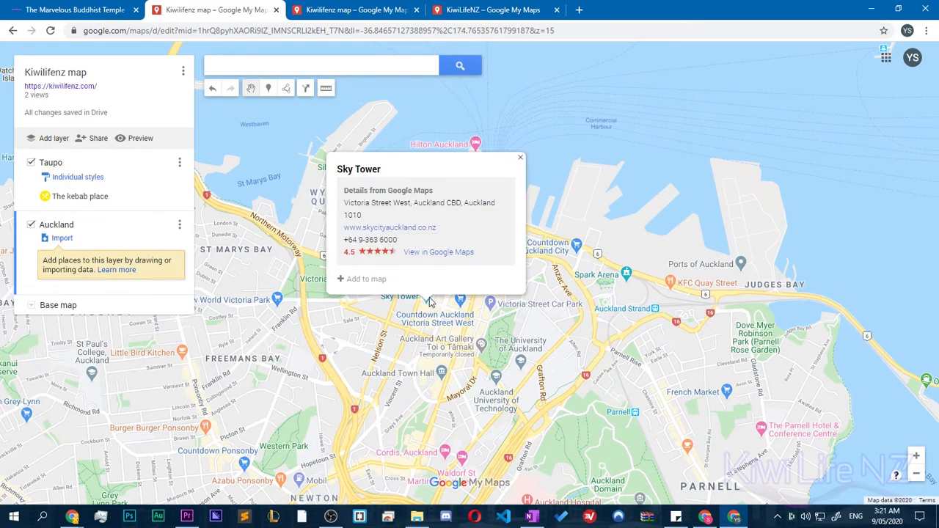
{"action": "left_click", "coordinate": [366, 280]}
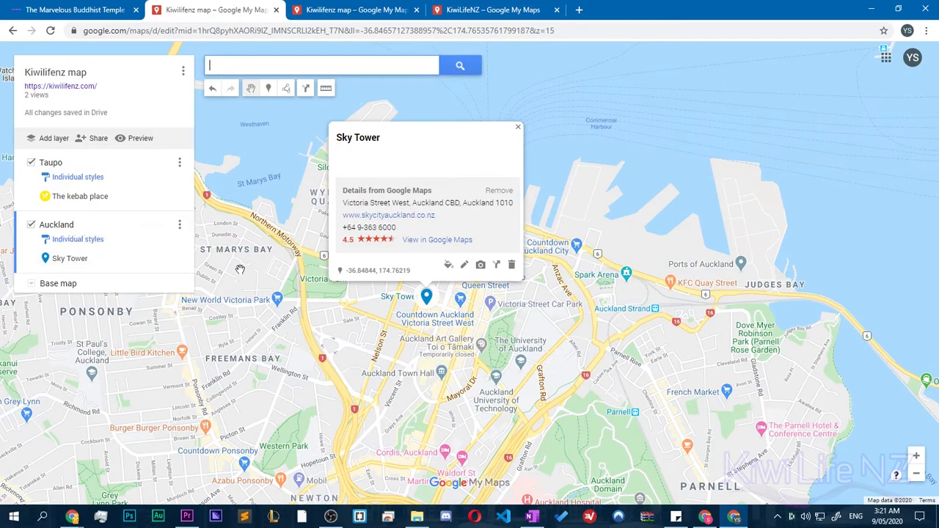
Hide the Auckland layer, keep the Taupo layer shown, and add the Sky Tower to the Taupo layer.
{"action": "left_click", "coordinate": [30, 225]}
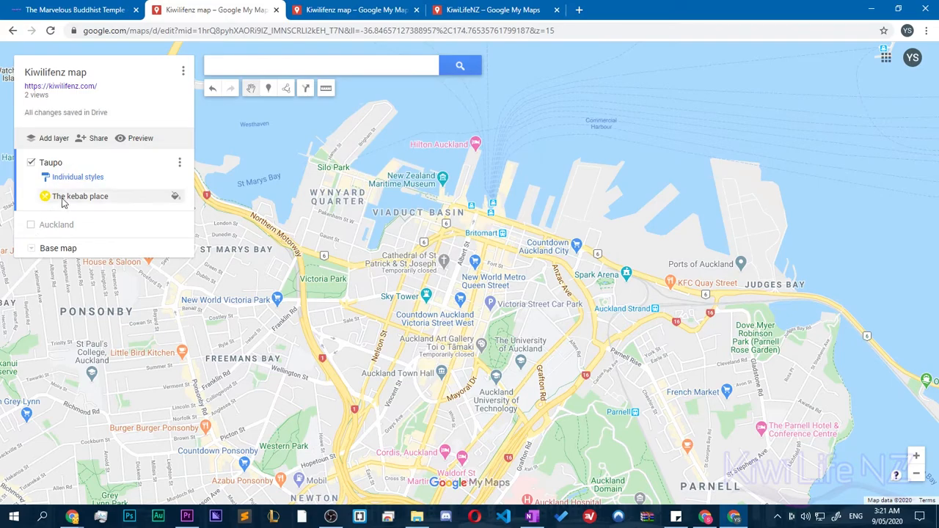
{"action": "left_click", "coordinate": [30, 164]}
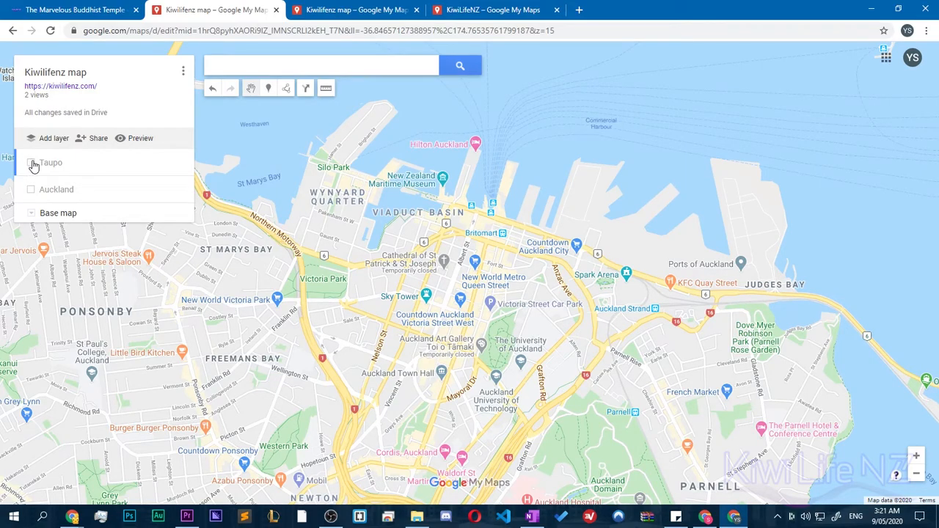
{"action": "left_click", "coordinate": [31, 164]}
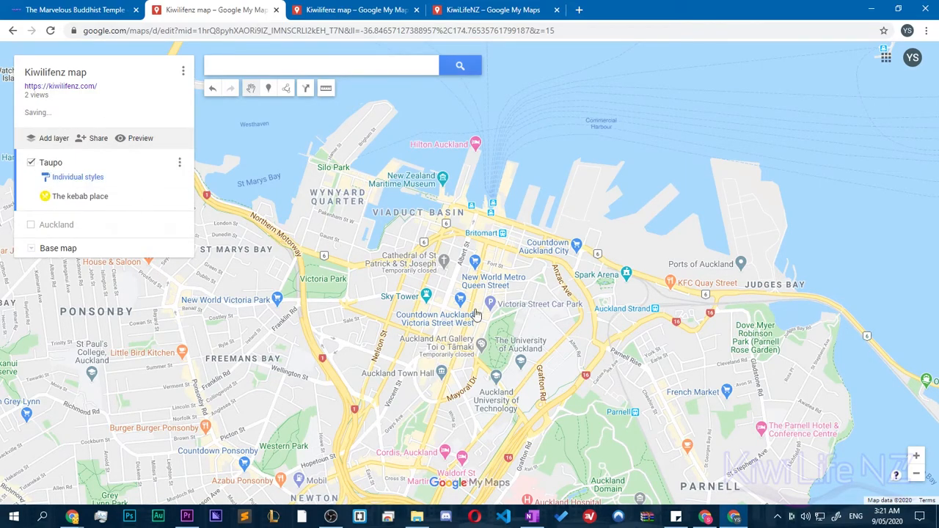
{"action": "left_click", "coordinate": [425, 296]}
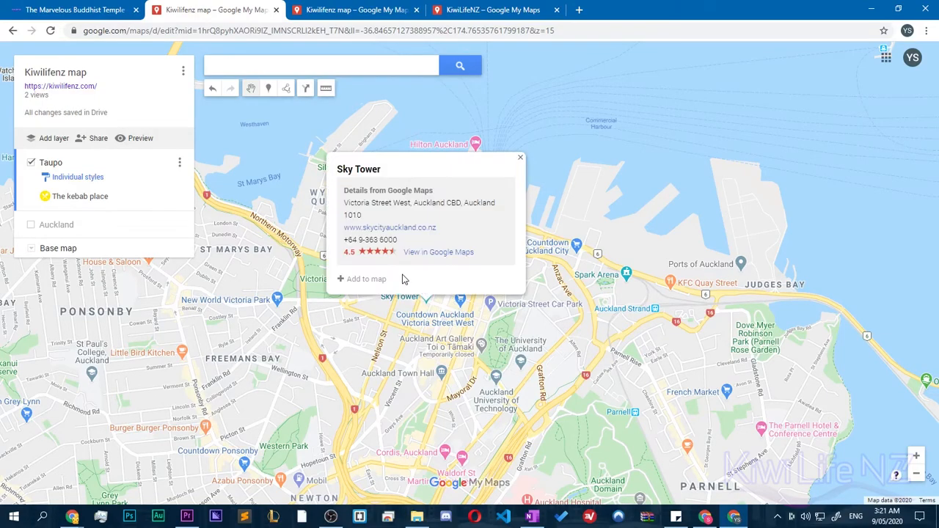
{"action": "left_click", "coordinate": [366, 280]}
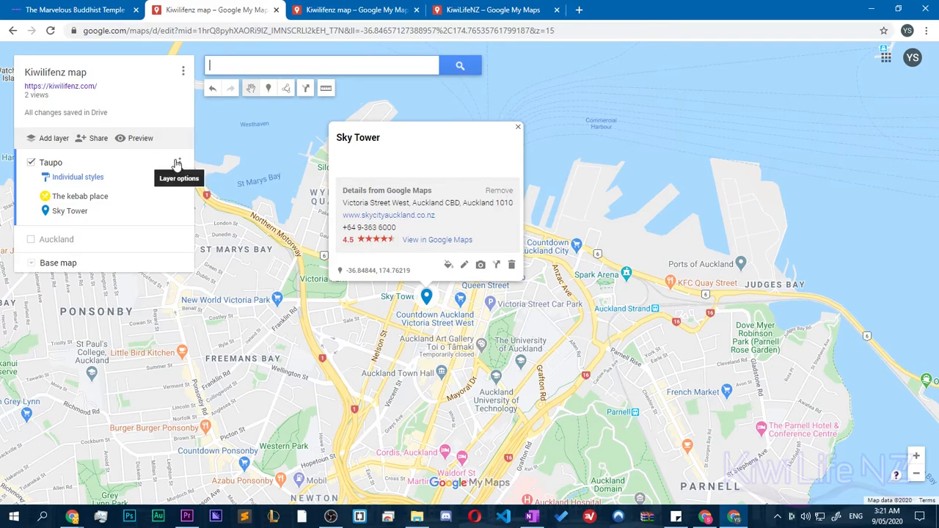
Delete the Sky Tower marker from the Taupo layer and show the Auckland layer again.
{"action": "left_click", "coordinate": [512, 266]}
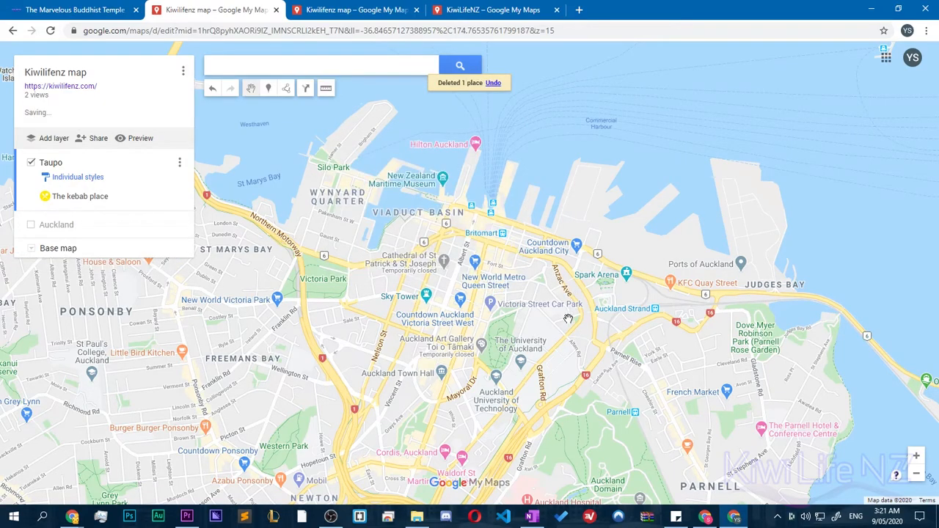
{"action": "key", "text": "alt+Tab"}
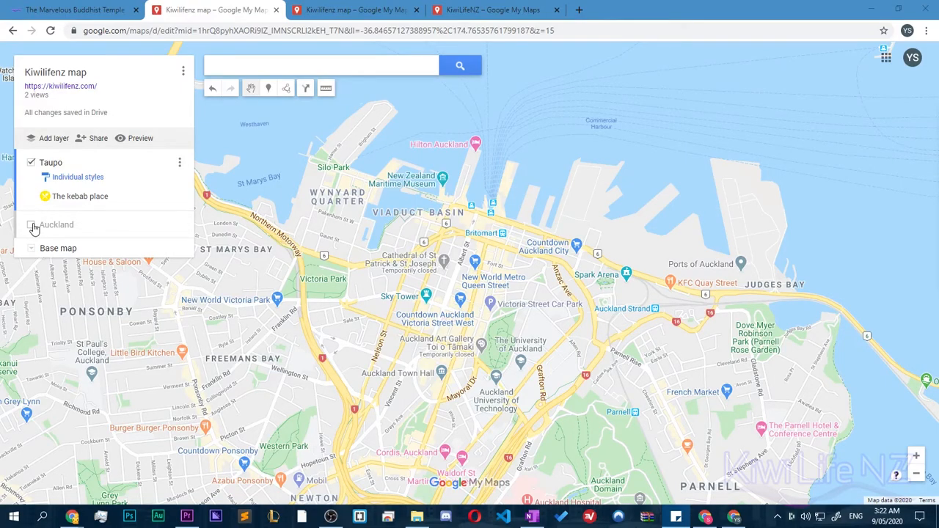
{"action": "left_click", "coordinate": [32, 226]}
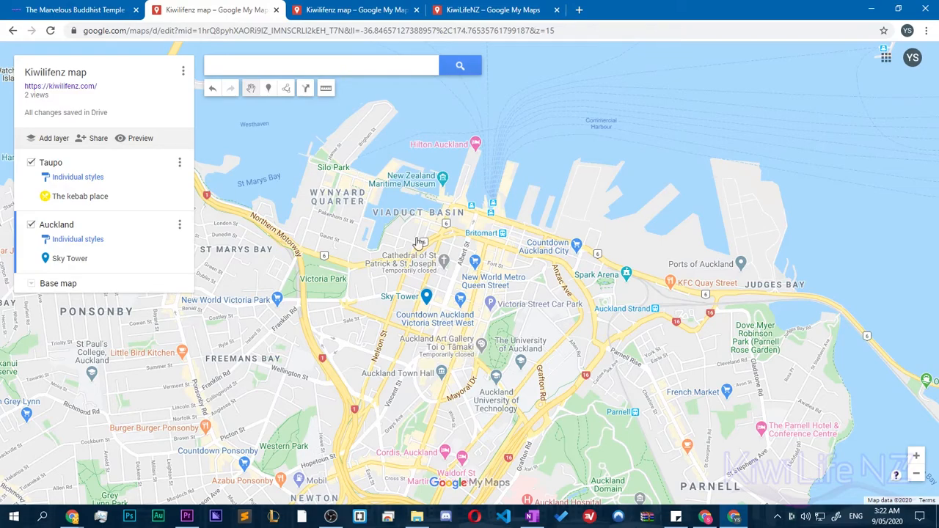
Place a new marker at Victoria Park in the Auckland layer and save it with its default name.
{"action": "left_click", "coordinate": [270, 88]}
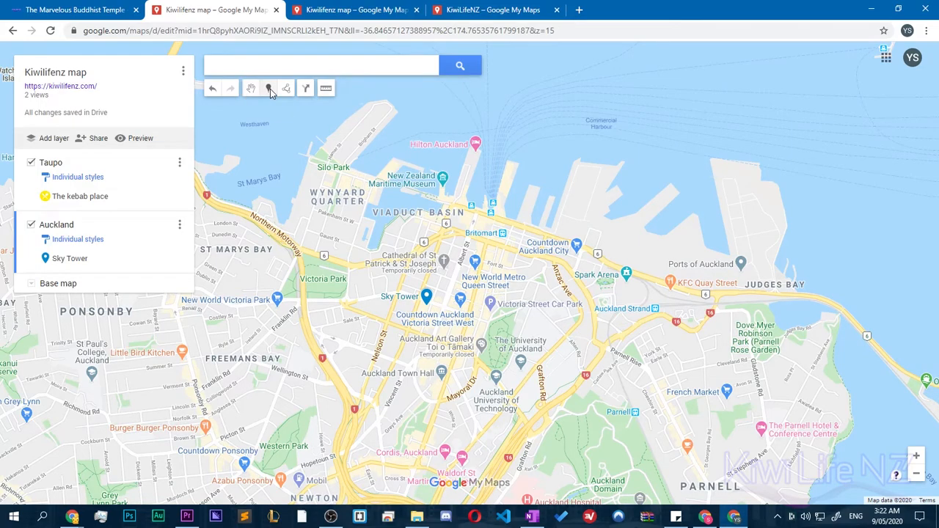
{"action": "left_click", "coordinate": [322, 284]}
{"action": "right_click", "coordinate": [324, 286]}
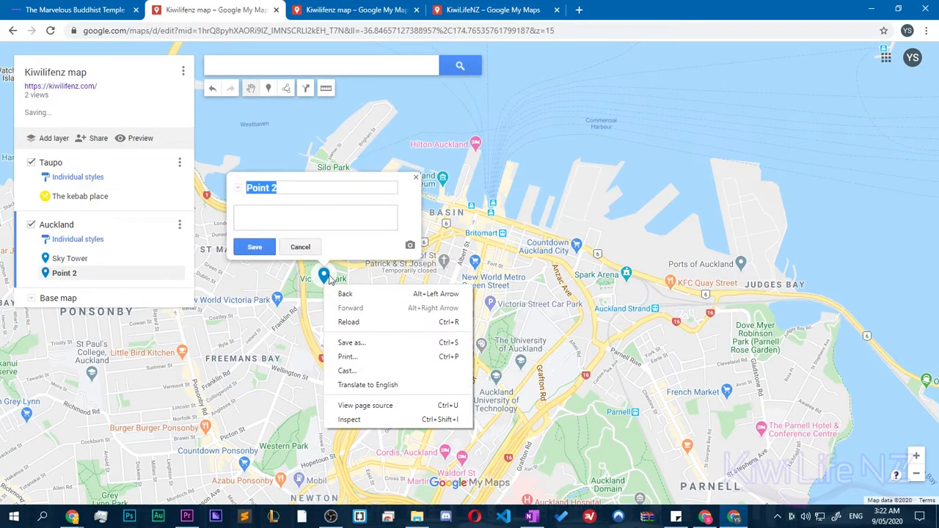
{"action": "left_click", "coordinate": [314, 189]}
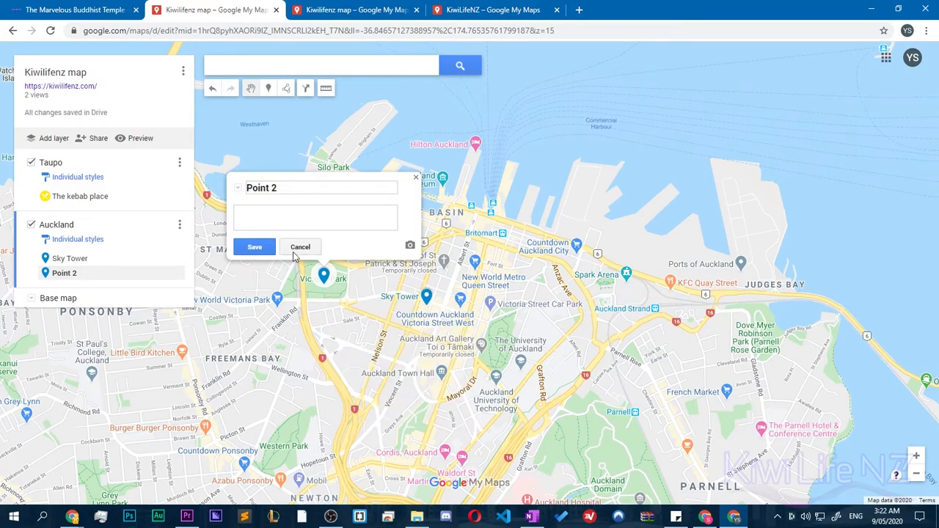
{"action": "left_click", "coordinate": [252, 249]}
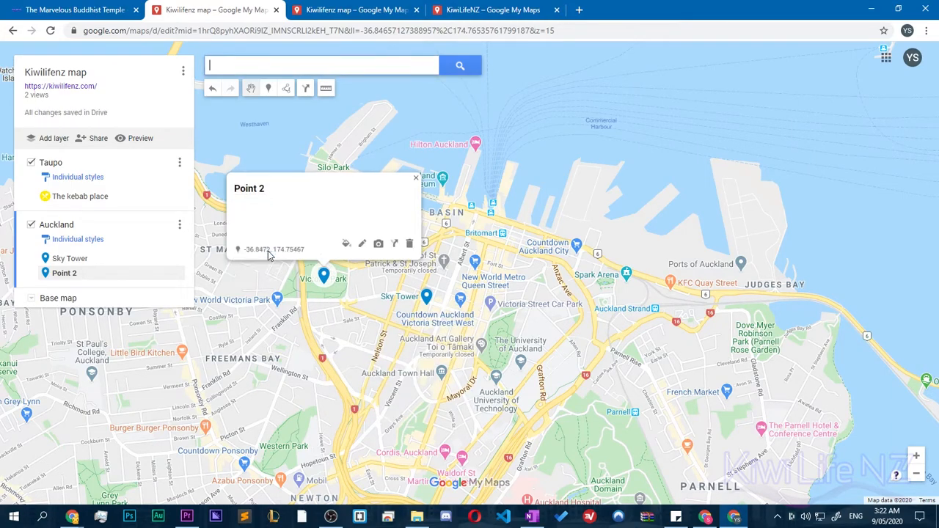
{"action": "left_click", "coordinate": [362, 244]}
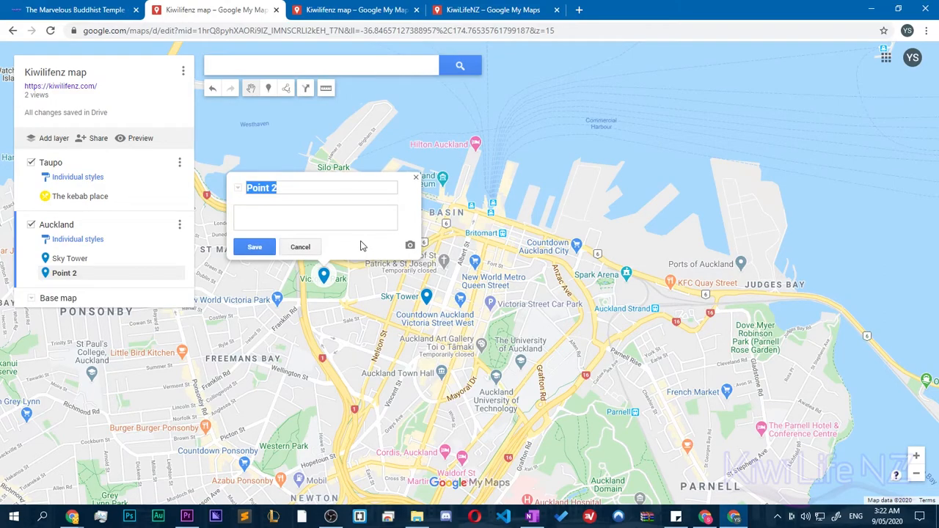
{"action": "left_click", "coordinate": [409, 246]}
{"action": "left_click", "coordinate": [370, 222]}
{"action": "left_click", "coordinate": [268, 242]}
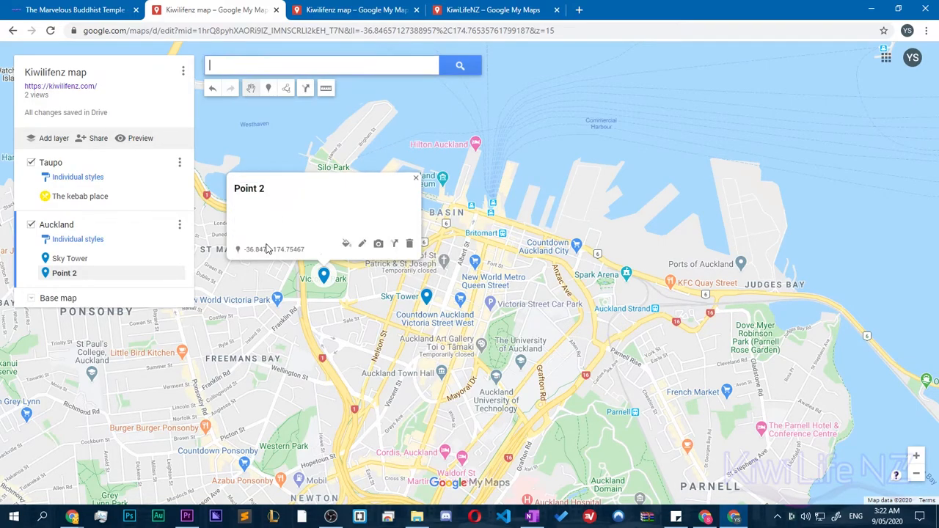
Style the Victoria Park marker in olive green with the cocktail glass icon and close its details.
{"action": "left_click", "coordinate": [347, 244]}
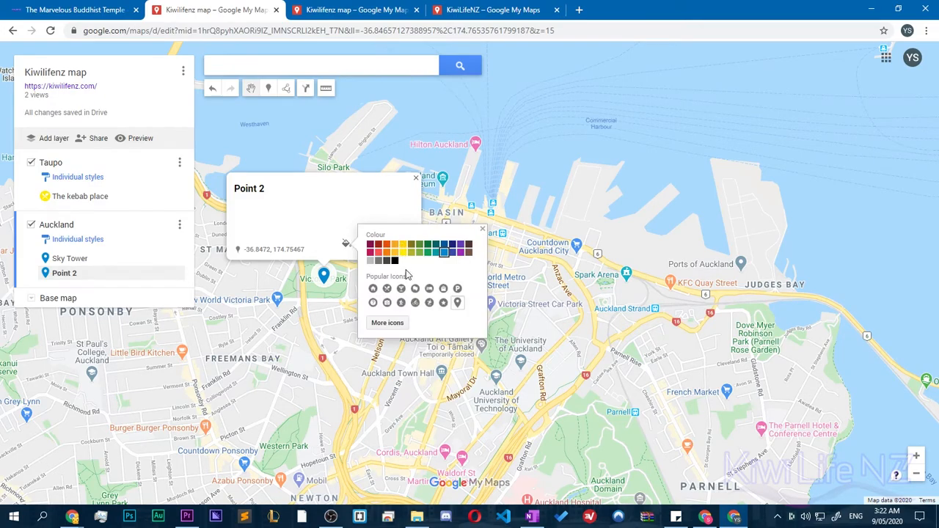
{"action": "left_click", "coordinate": [400, 288]}
{"action": "left_click", "coordinate": [411, 252]}
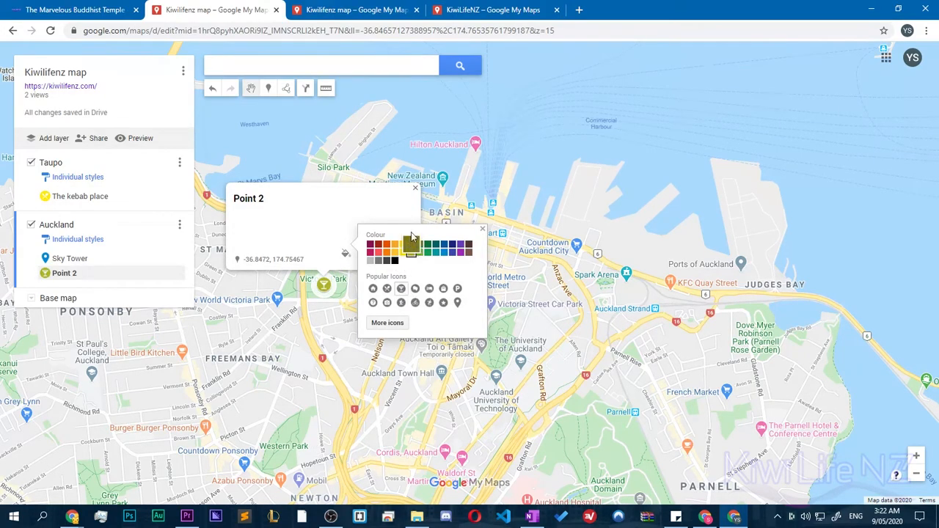
{"action": "left_click", "coordinate": [415, 189]}
{"action": "left_click", "coordinate": [414, 189]}
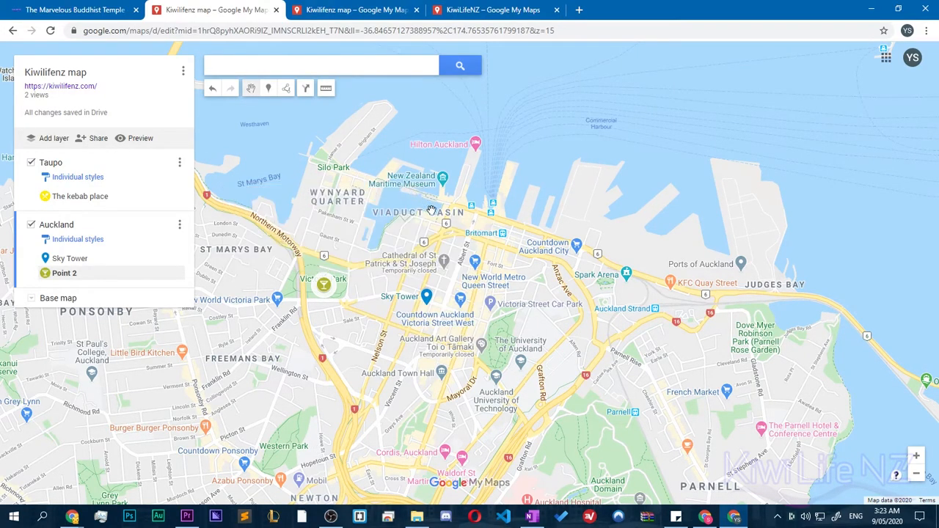
Give the Sky Tower marker the cocktail glass icon and close its details.
{"action": "left_click", "coordinate": [149, 262]}
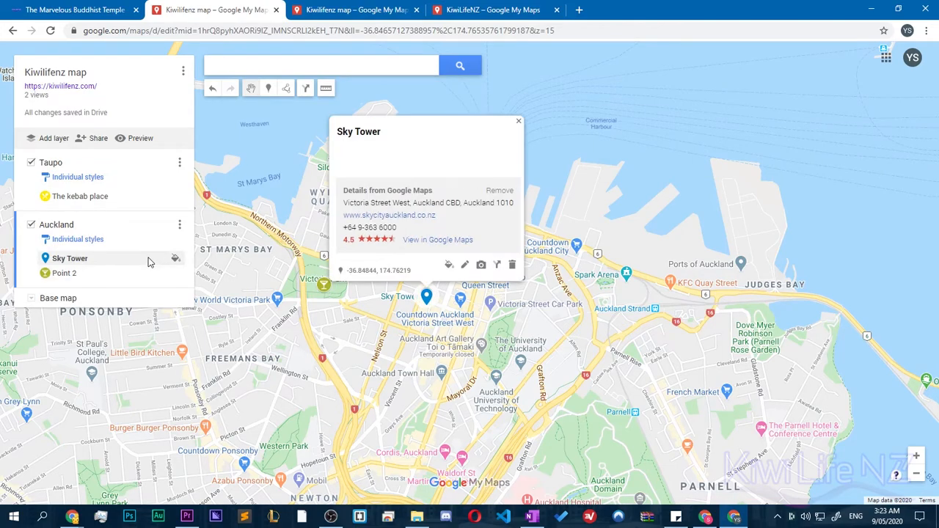
{"action": "left_click", "coordinate": [449, 264]}
{"action": "left_click", "coordinate": [503, 309]}
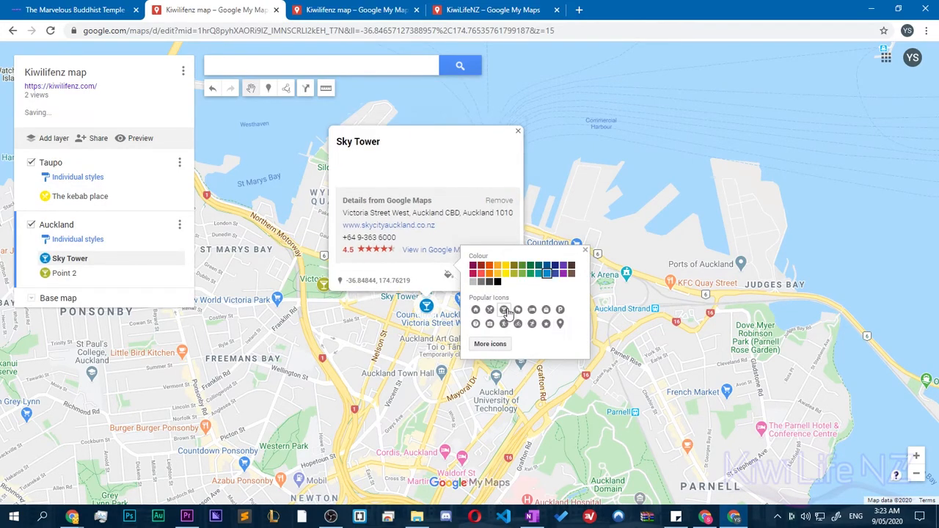
{"action": "left_click", "coordinate": [517, 132]}
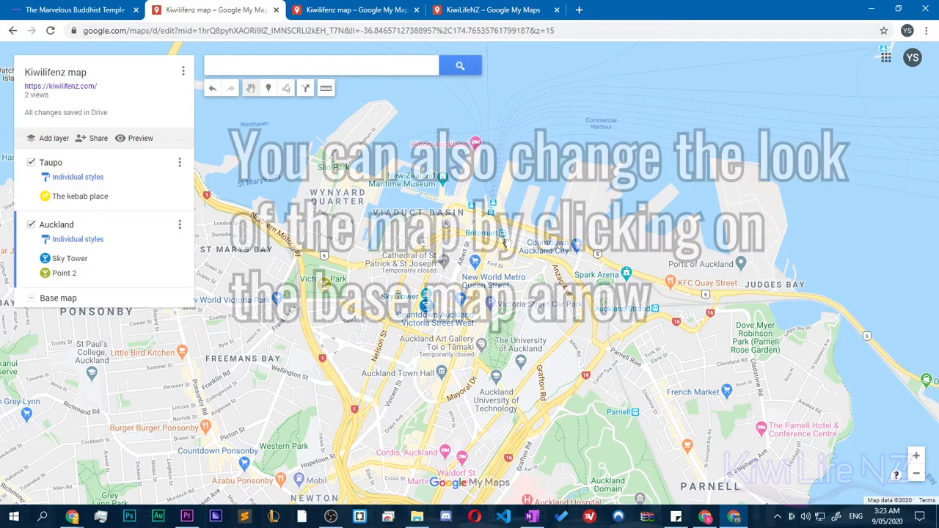
Preview the map in view-only mode and view the details of The kebab place and the olive green Auckland marker.
{"action": "left_click", "coordinate": [140, 139]}
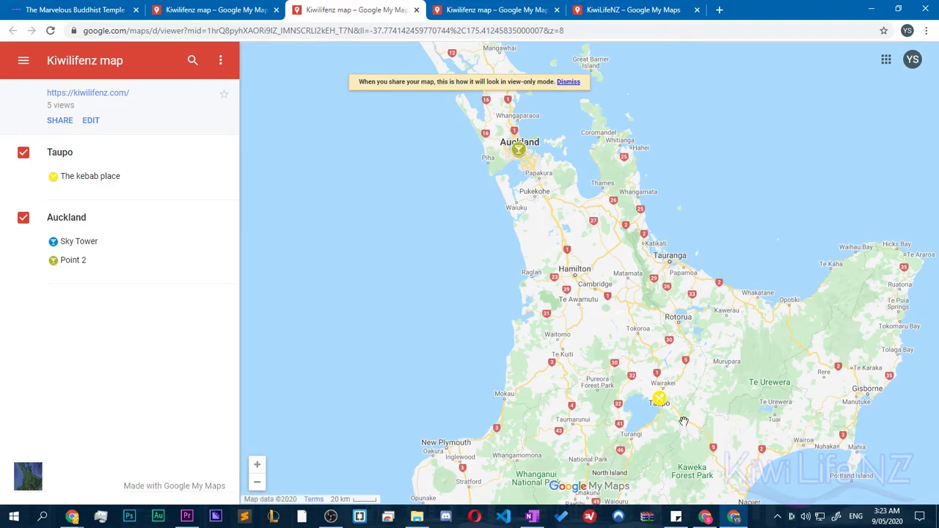
{"action": "left_click", "coordinate": [657, 402]}
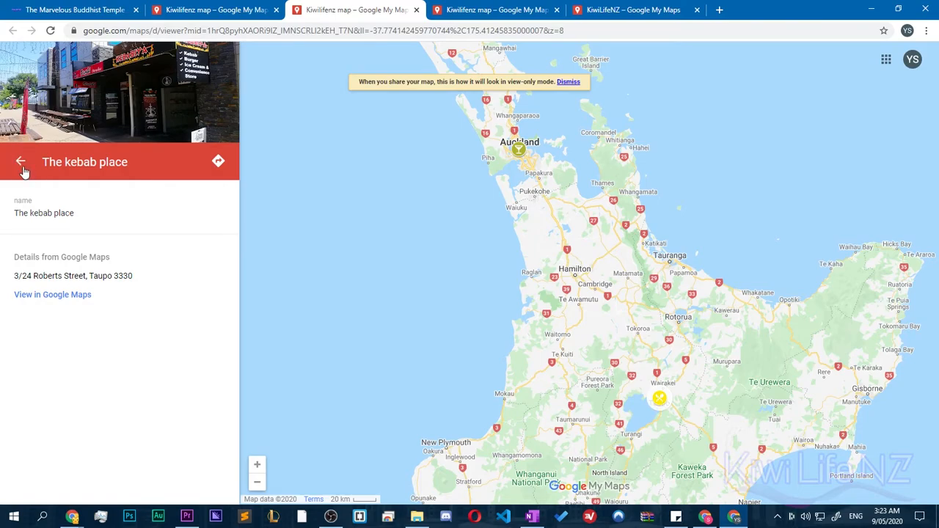
{"action": "left_click", "coordinate": [20, 163]}
{"action": "left_click", "coordinate": [519, 153]}
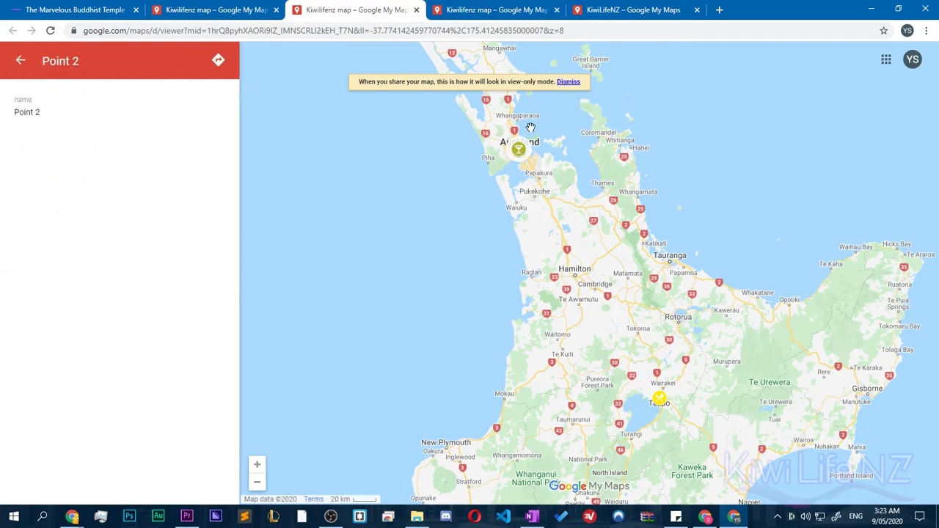
View the Sky Tower marker's details in the map preview, and return to the full list of layers.
{"action": "scroll", "coordinate": [529, 135], "scroll_direction": "up", "scroll_amount": 1}
{"action": "scroll", "coordinate": [532, 149], "scroll_direction": "up", "scroll_amount": 5}
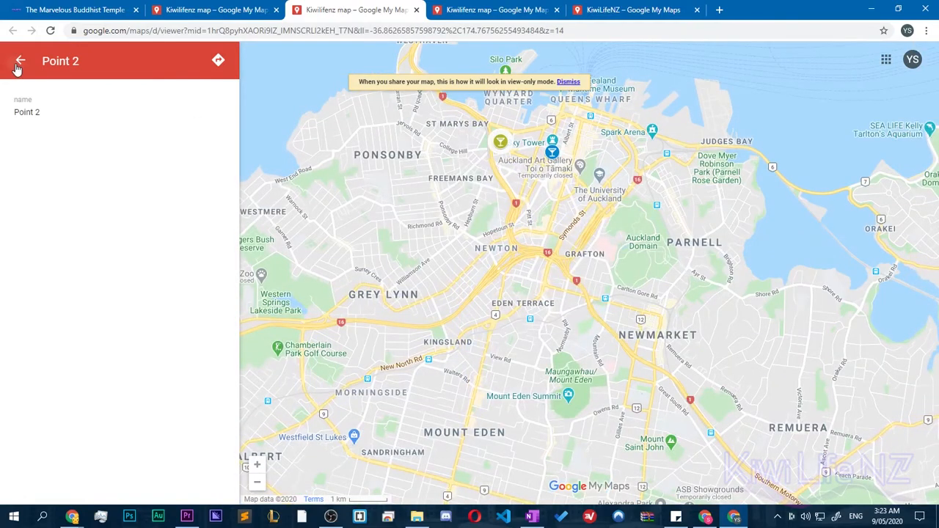
{"action": "left_click", "coordinate": [19, 63]}
{"action": "left_click", "coordinate": [552, 153]}
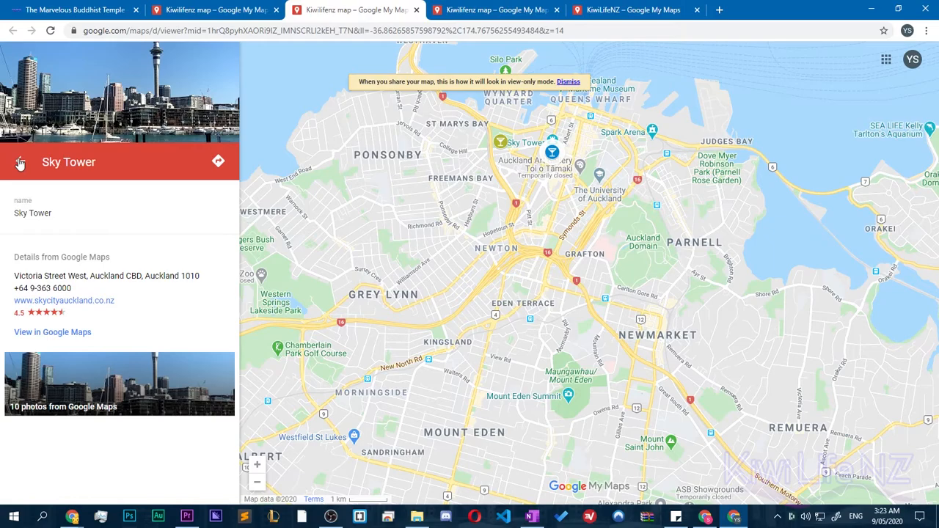
{"action": "left_click", "coordinate": [20, 162]}
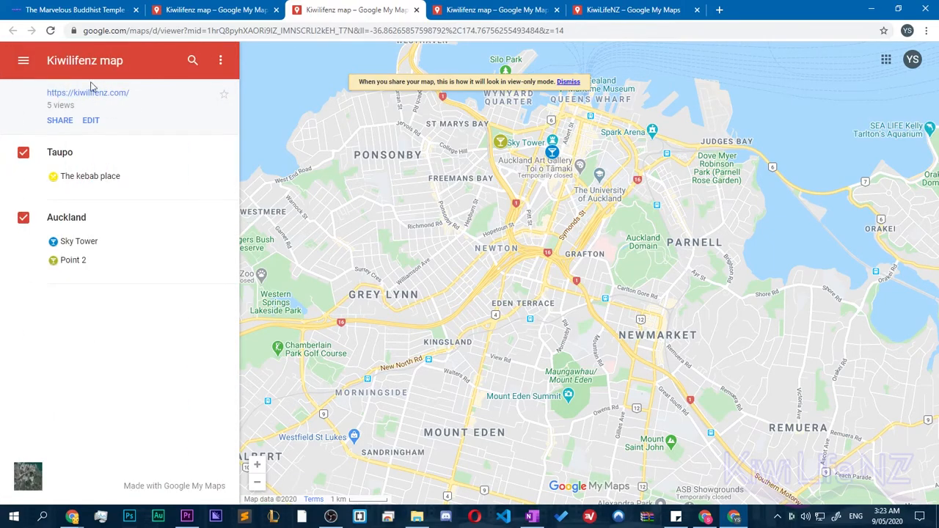
In the editable map's sharing settings, set link access to Anyone with the link as Viewer and confirm.
{"action": "left_click", "coordinate": [211, 7]}
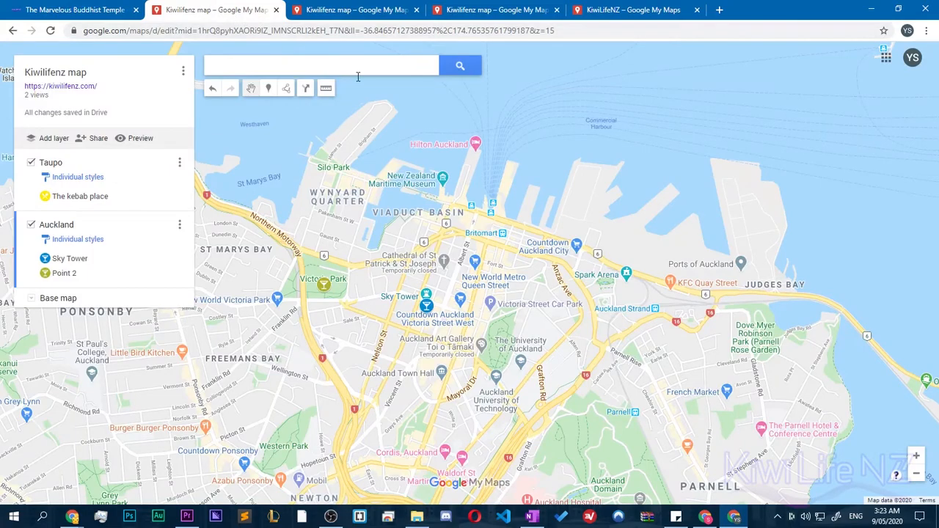
{"action": "left_click", "coordinate": [90, 139]}
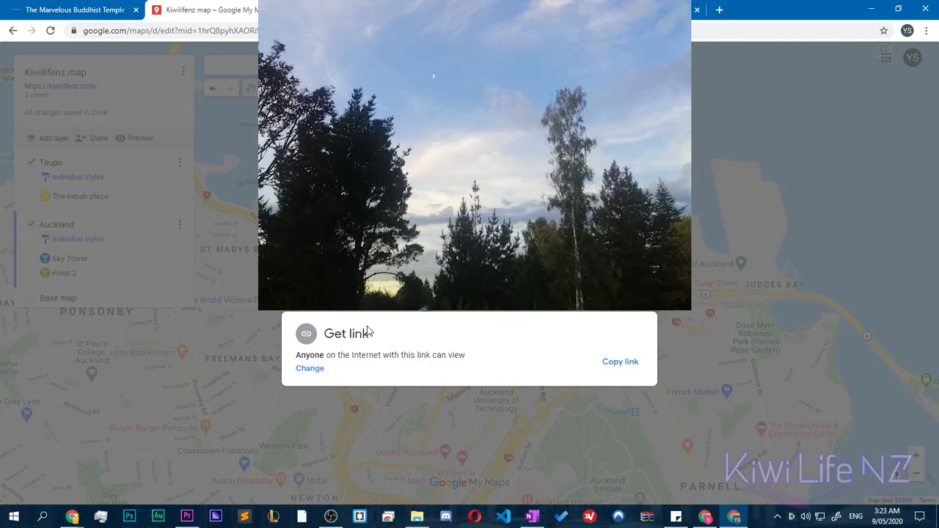
{"action": "left_click", "coordinate": [310, 368]}
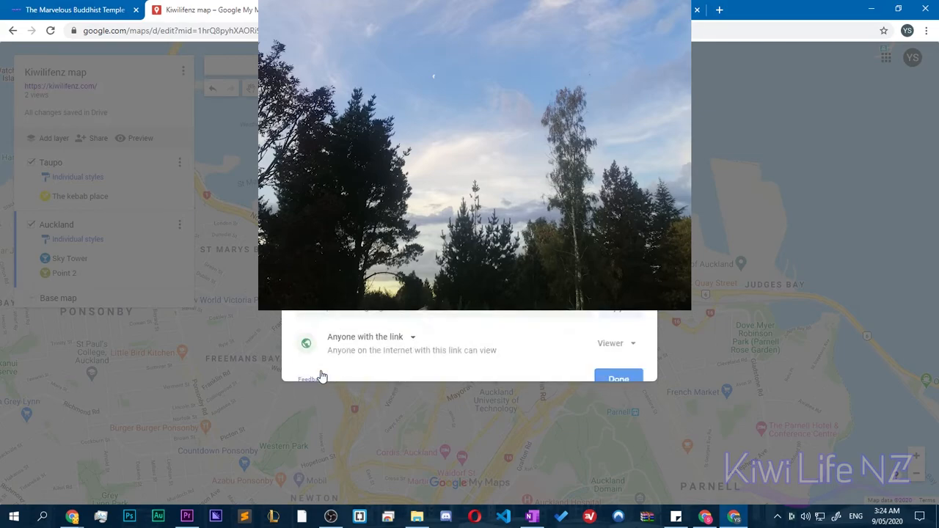
{"action": "left_click", "coordinate": [400, 321]}
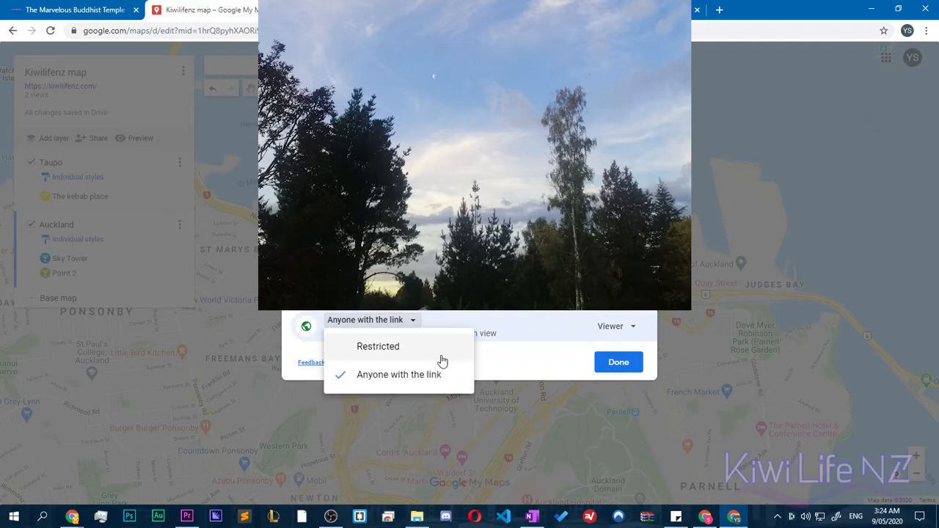
{"action": "left_click", "coordinate": [428, 374]}
{"action": "left_click", "coordinate": [623, 336]}
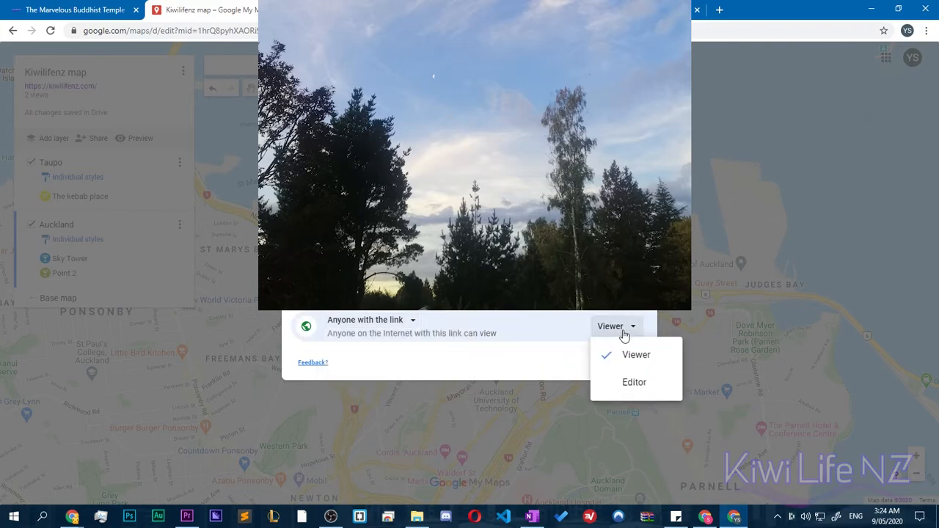
{"action": "left_click", "coordinate": [654, 354]}
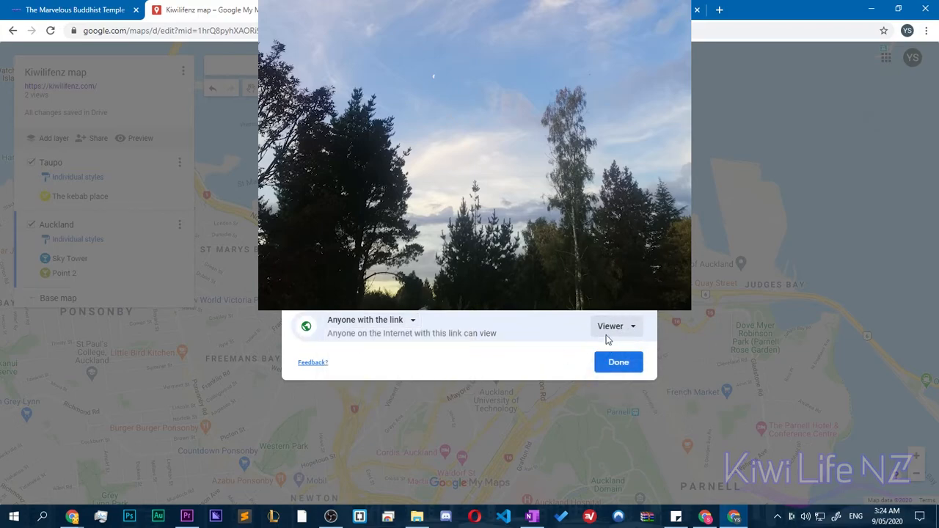
{"action": "left_click", "coordinate": [625, 356]}
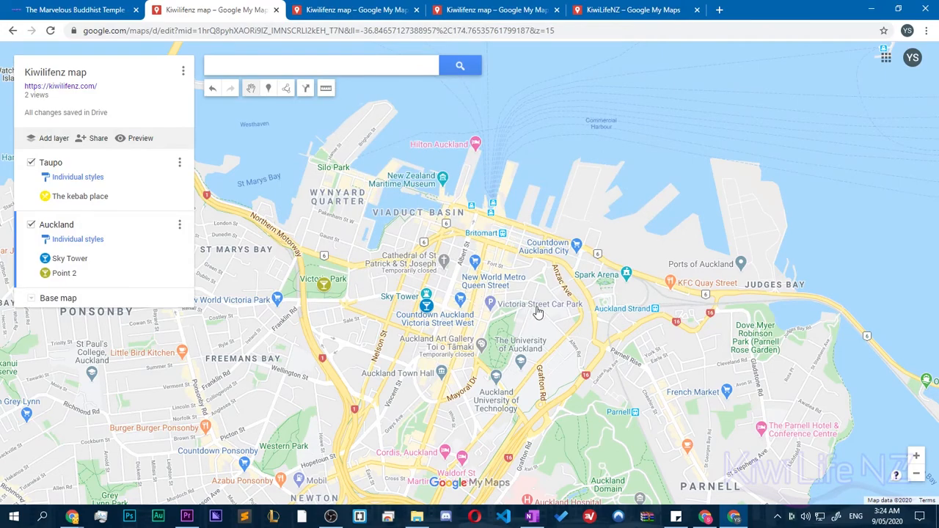
{"action": "left_click", "coordinate": [84, 139]}
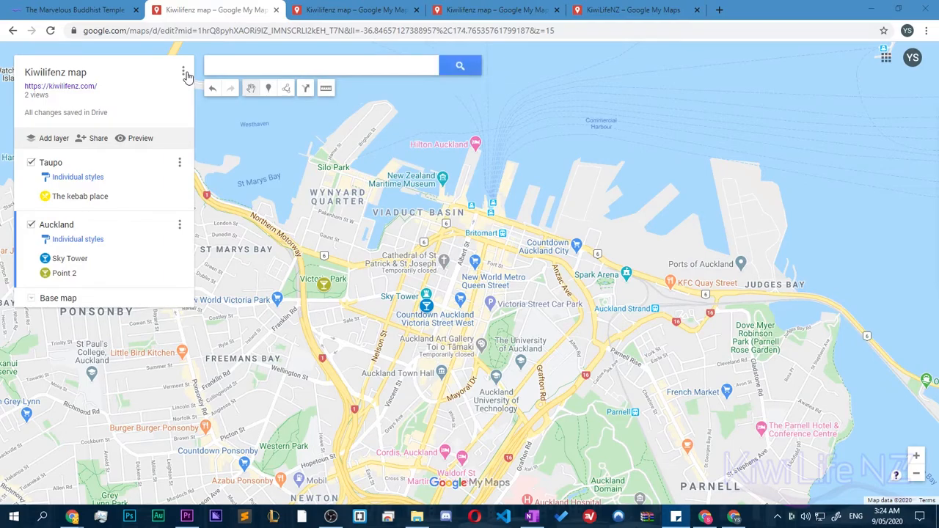
Copy the map's iframe HTML code for embedding on a website and close the embed dialog.
{"action": "left_click", "coordinate": [183, 73]}
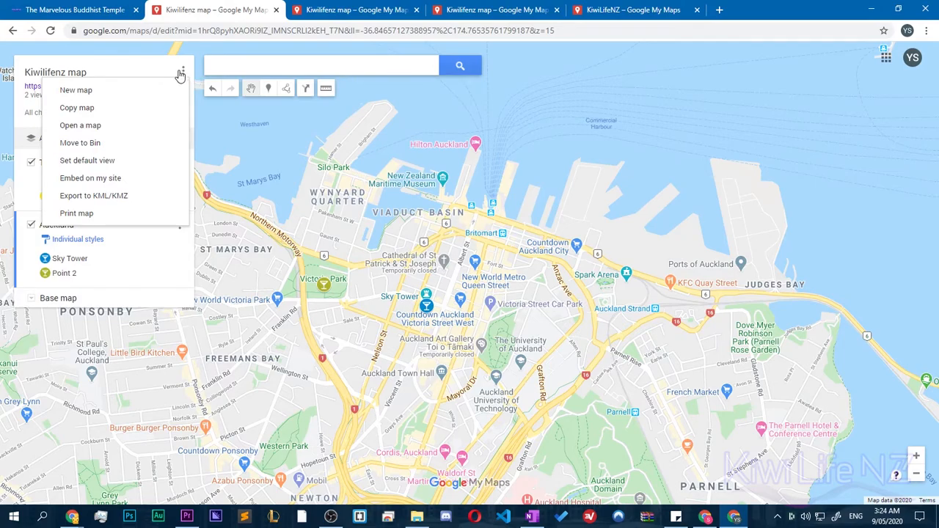
{"action": "left_click", "coordinate": [155, 177]}
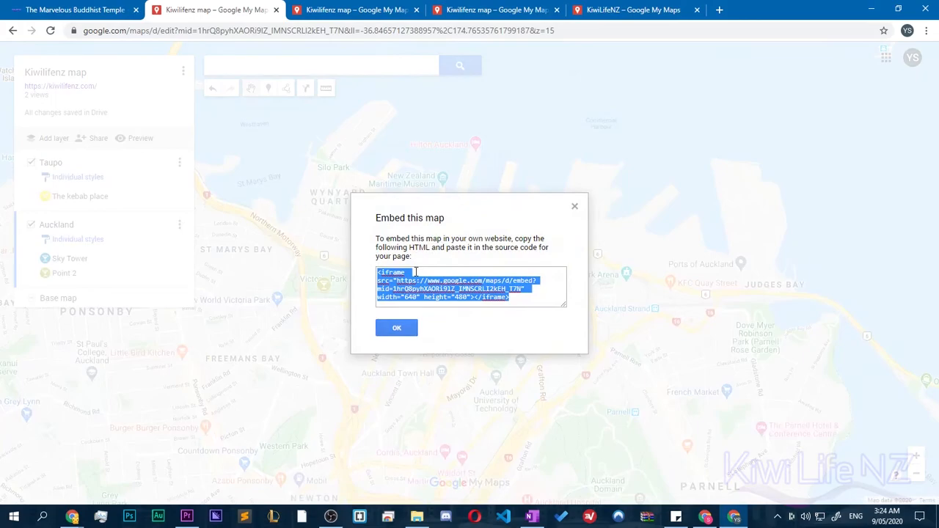
{"action": "right_click", "coordinate": [402, 280]}
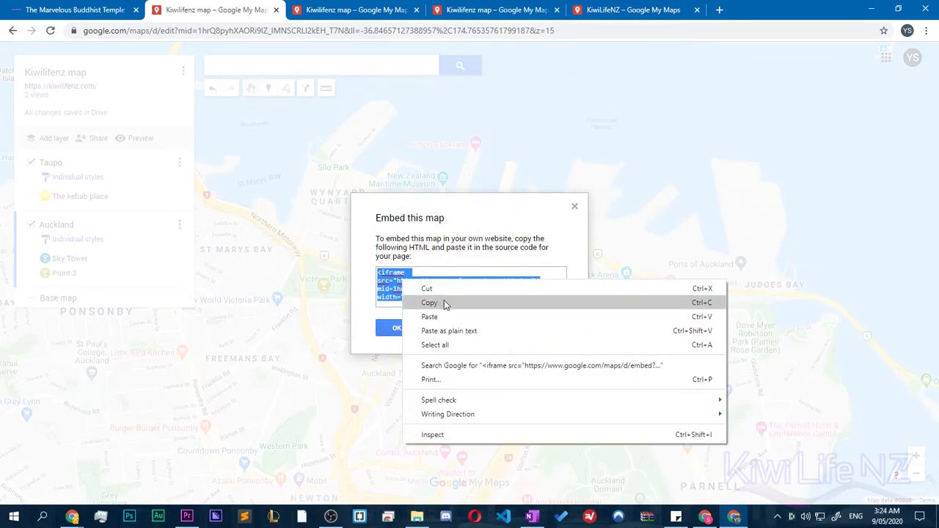
{"action": "left_click", "coordinate": [432, 303]}
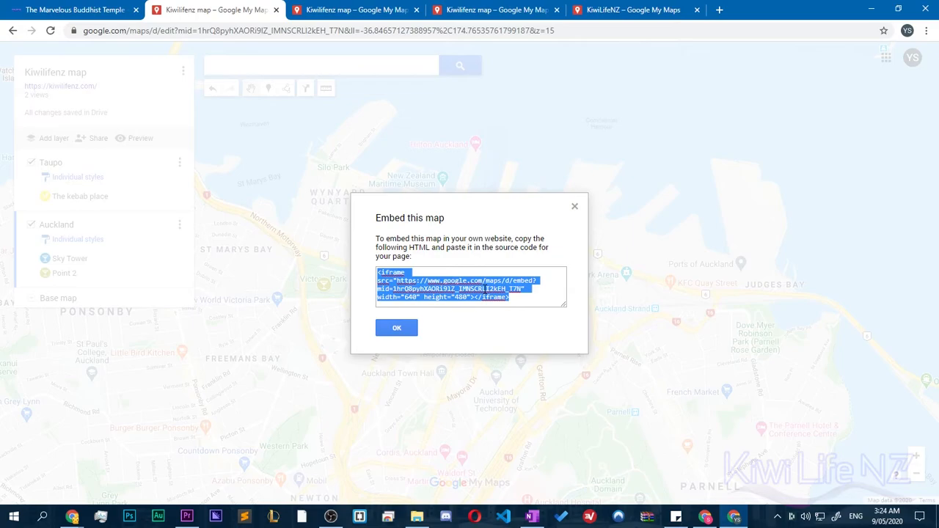
{"action": "right_click", "coordinate": [486, 288]}
{"action": "left_click", "coordinate": [509, 313]}
{"action": "left_click", "coordinate": [407, 328]}
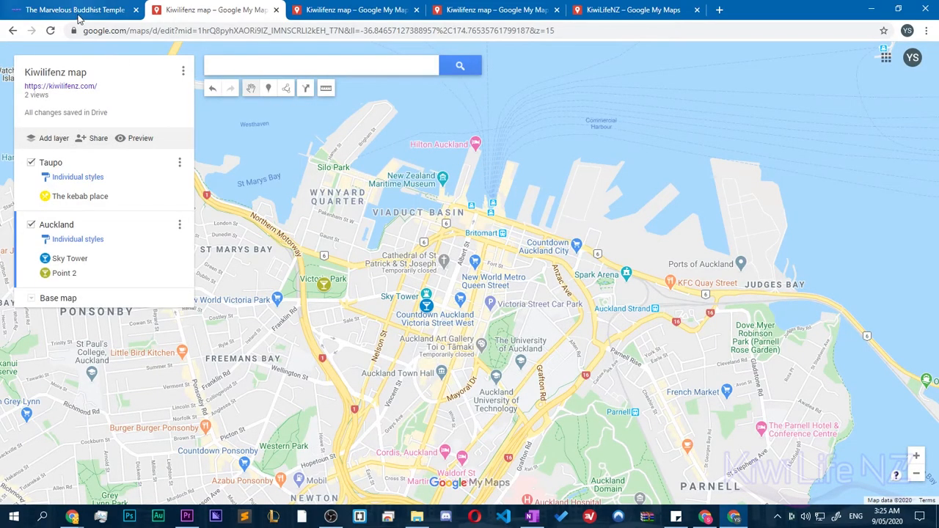
Switch to the Marvellous Buddhist Temple blog post and view The Fantastic Noodle Market marker's details in its embedded map.
{"action": "left_click", "coordinate": [79, 13]}
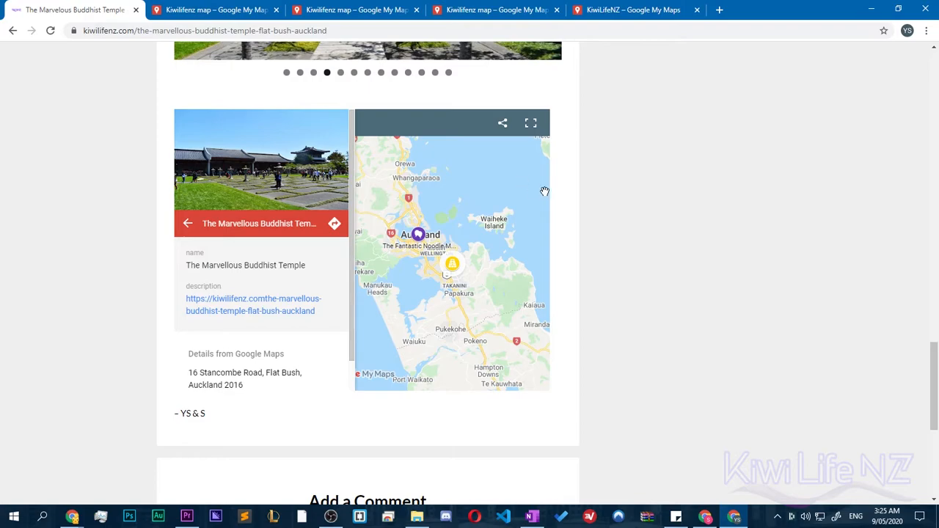
{"action": "scroll", "coordinate": [682, 301], "scroll_direction": "up", "scroll_amount": 6}
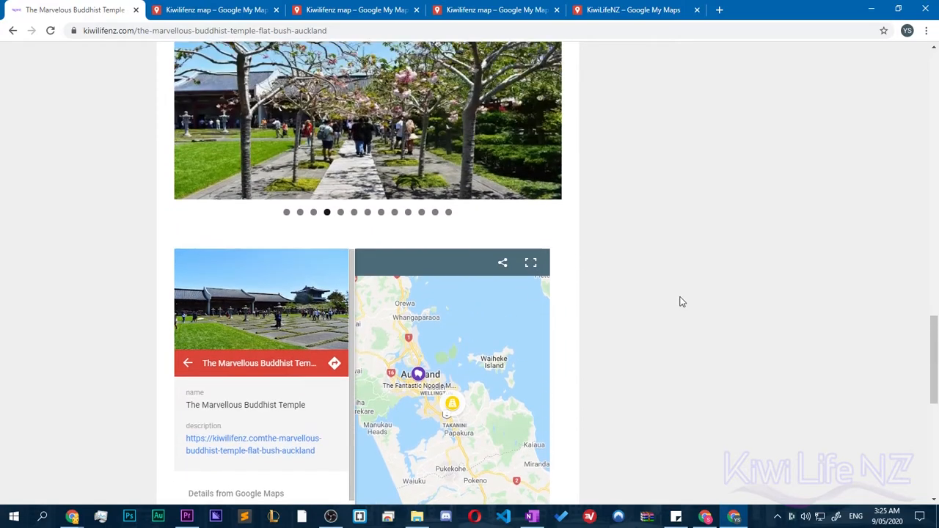
{"action": "scroll", "coordinate": [680, 301], "scroll_direction": "down", "scroll_amount": 2}
{"action": "scroll", "coordinate": [681, 302], "scroll_direction": "down", "scroll_amount": 4}
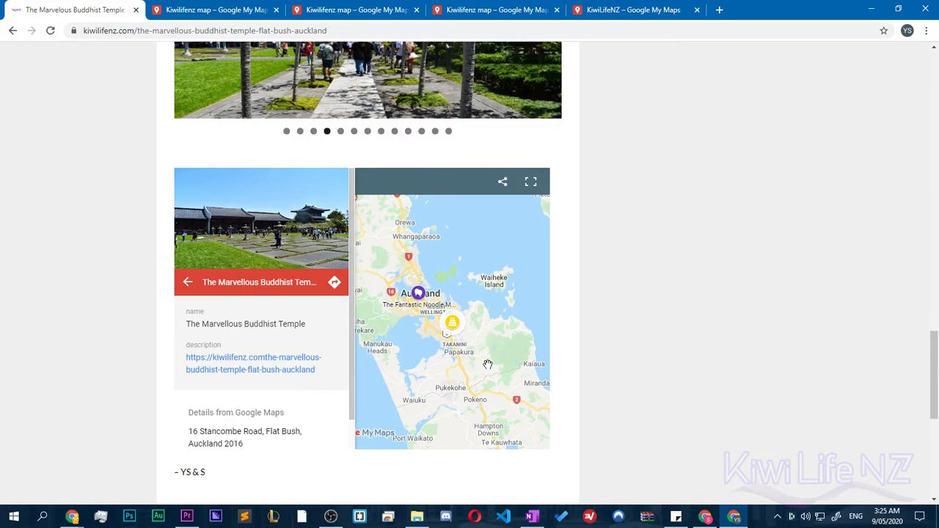
{"action": "scroll", "coordinate": [482, 359], "scroll_direction": "down", "scroll_amount": 3}
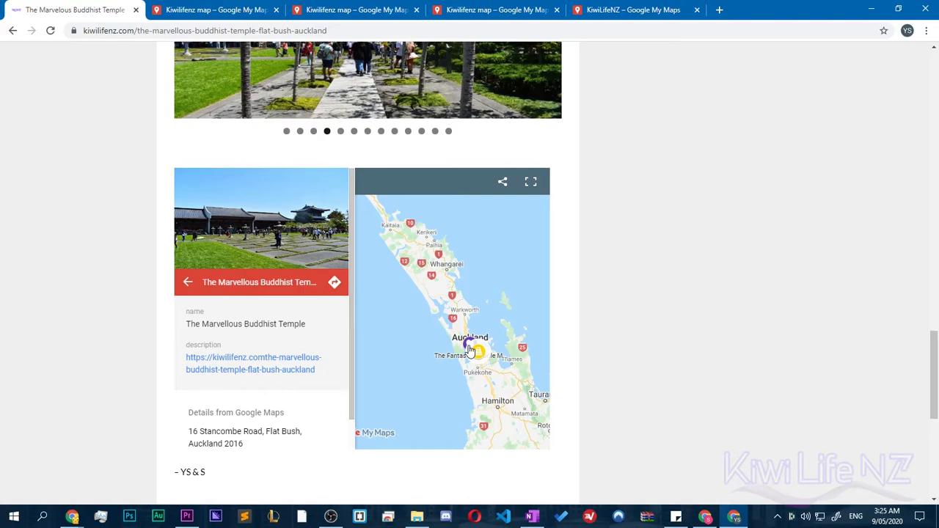
{"action": "scroll", "coordinate": [465, 345], "scroll_direction": "up", "scroll_amount": 2}
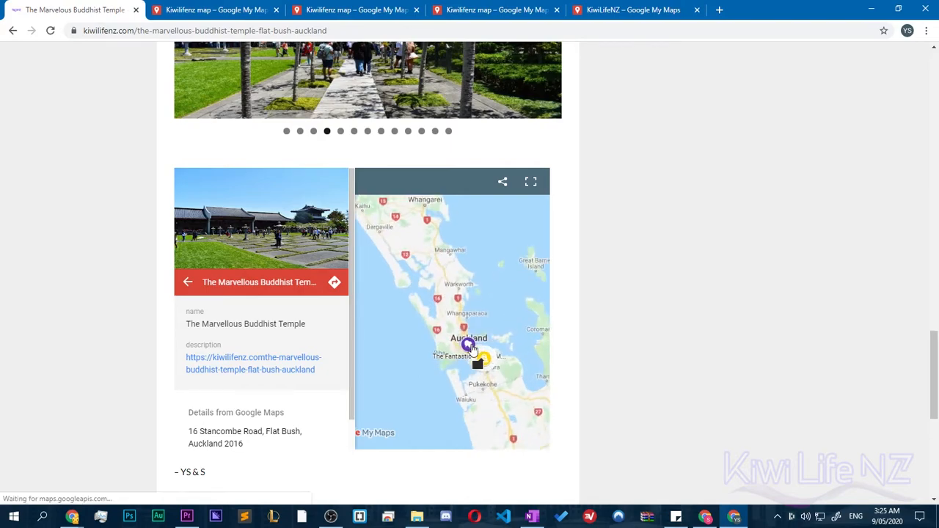
{"action": "left_click", "coordinate": [464, 348]}
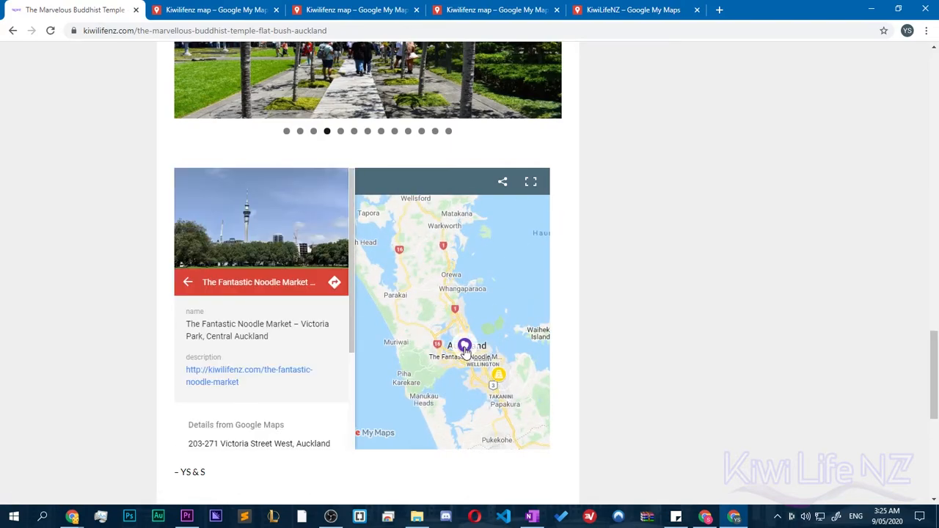
View the details of the Taupo's Finest Kebab Place marker in the blog post's embedded map.
{"action": "scroll", "coordinate": [497, 383], "scroll_direction": "down", "scroll_amount": 2}
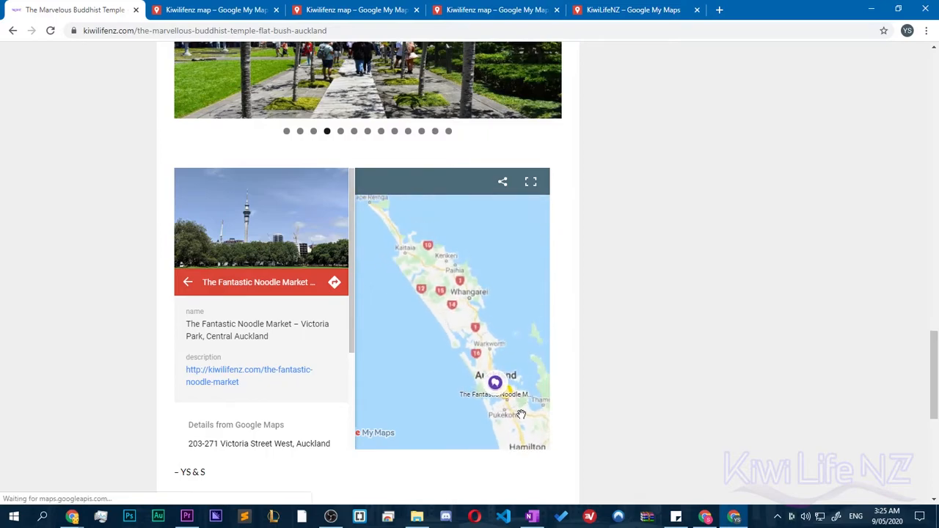
{"action": "left_click_drag", "start_coordinate": [462, 345], "coordinate": [401, 246]}
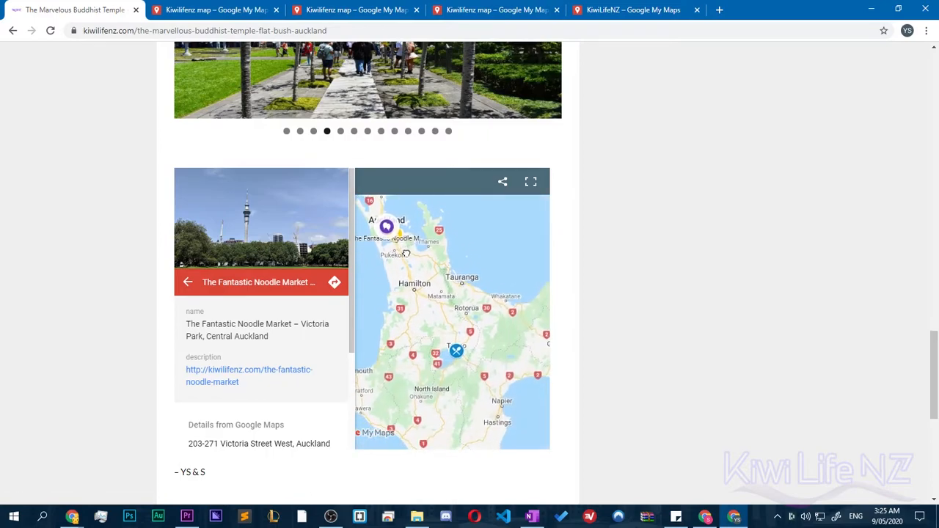
{"action": "left_click", "coordinate": [457, 353]}
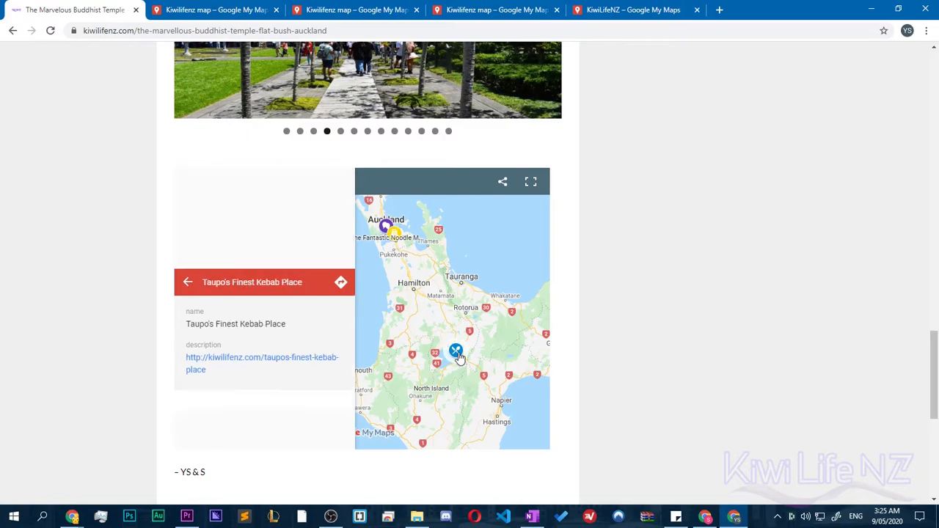